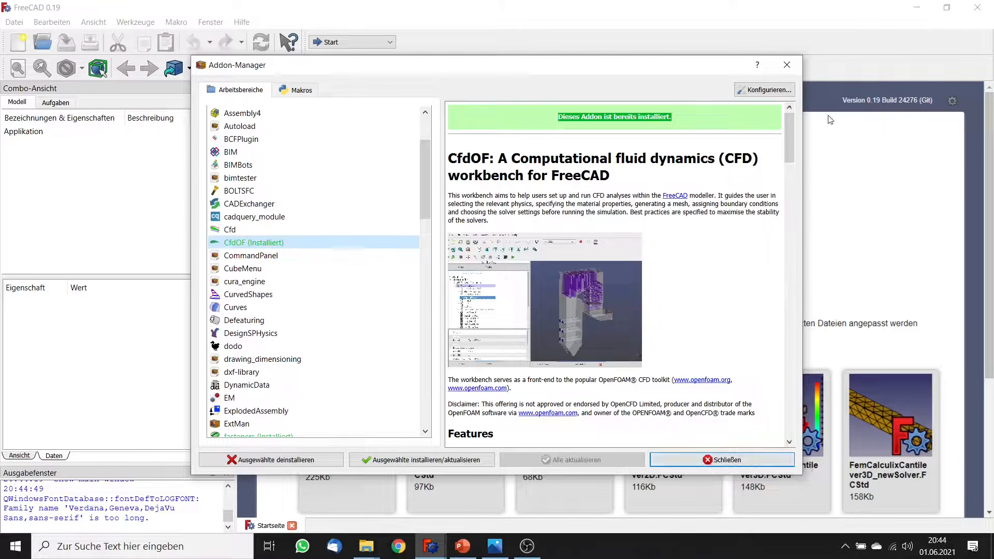
Close the Addon Manager and open the CfdOF preferences to examine the OpenFOAM, ParaView, cfMesh and HiSA installation settings.
left_click(787, 65)
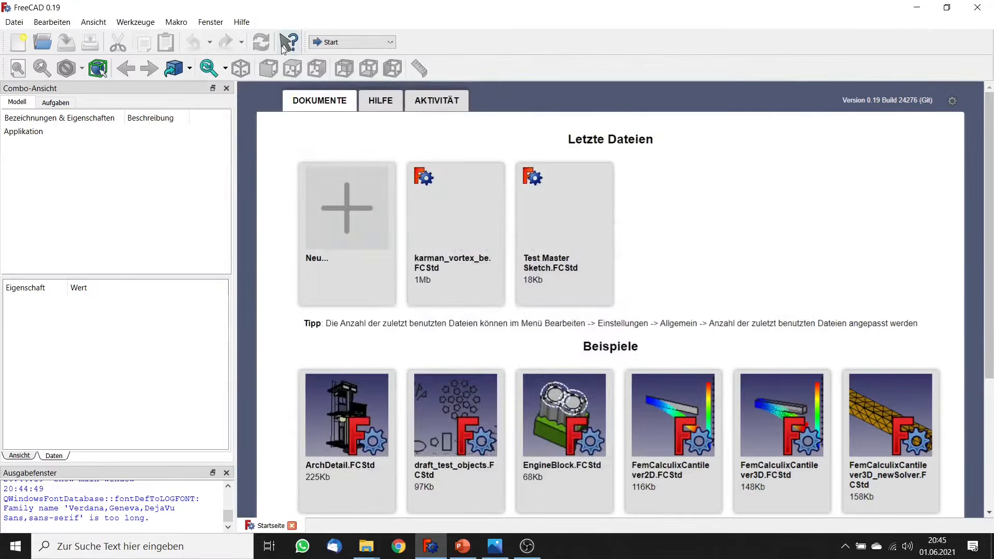
left_click(57, 25)
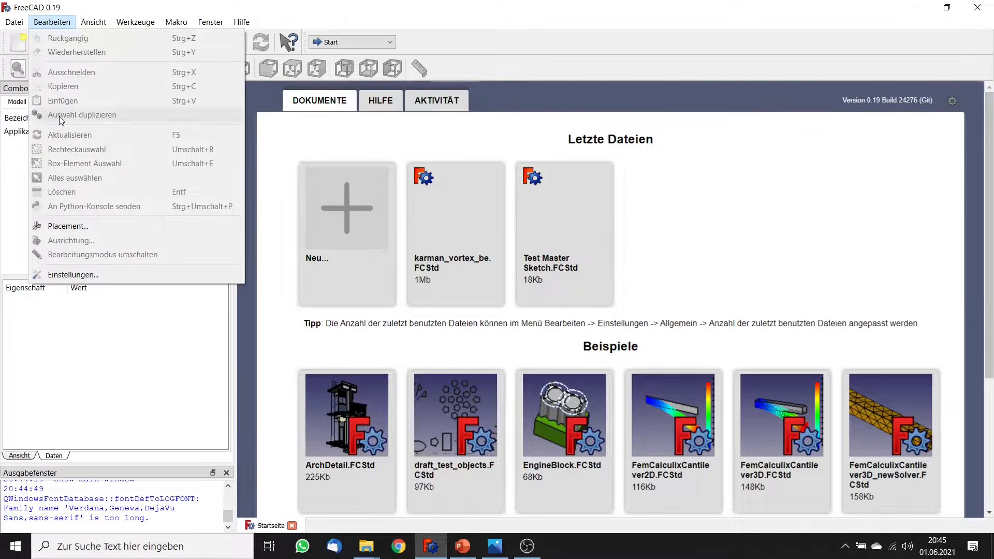
left_click(78, 275)
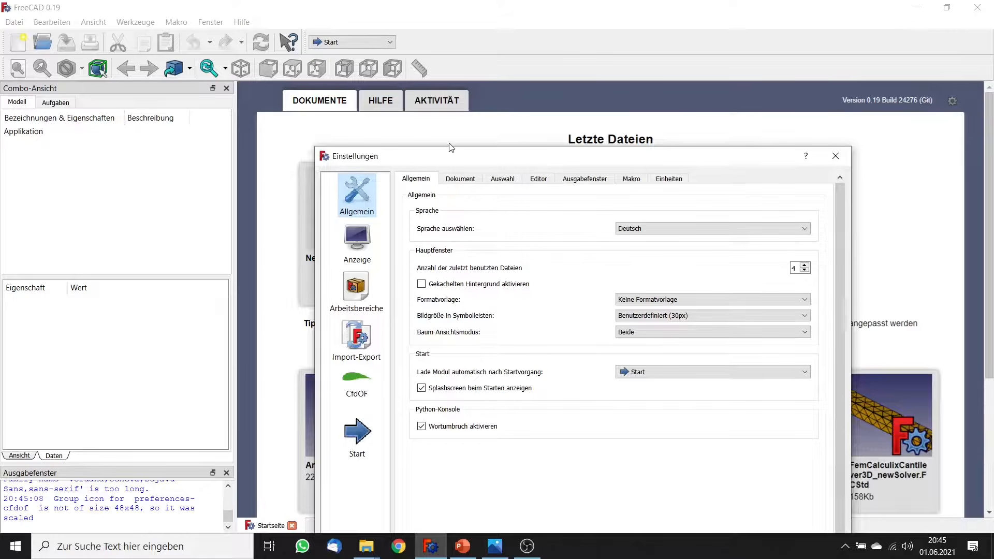
left_click_drag(448, 160, 450, 85)
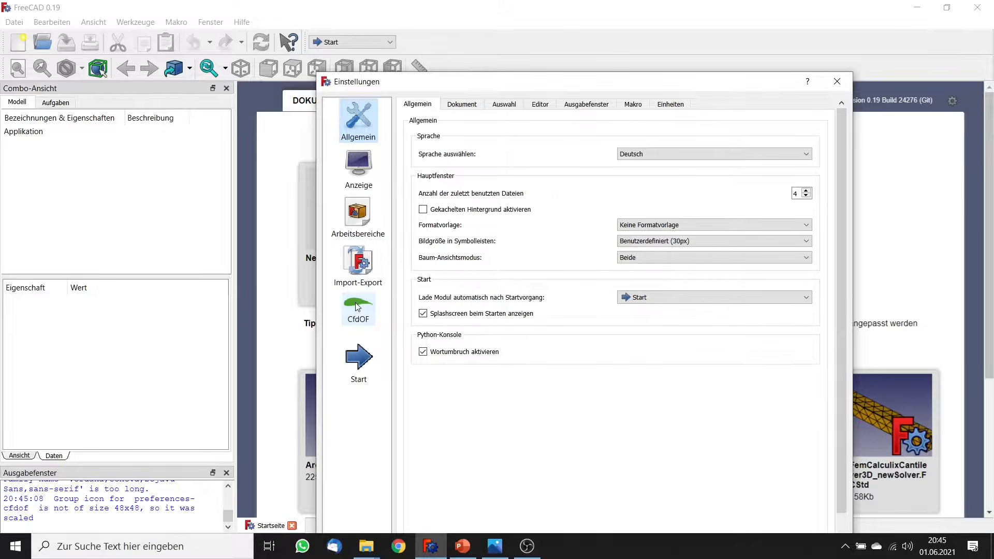
left_click(361, 307)
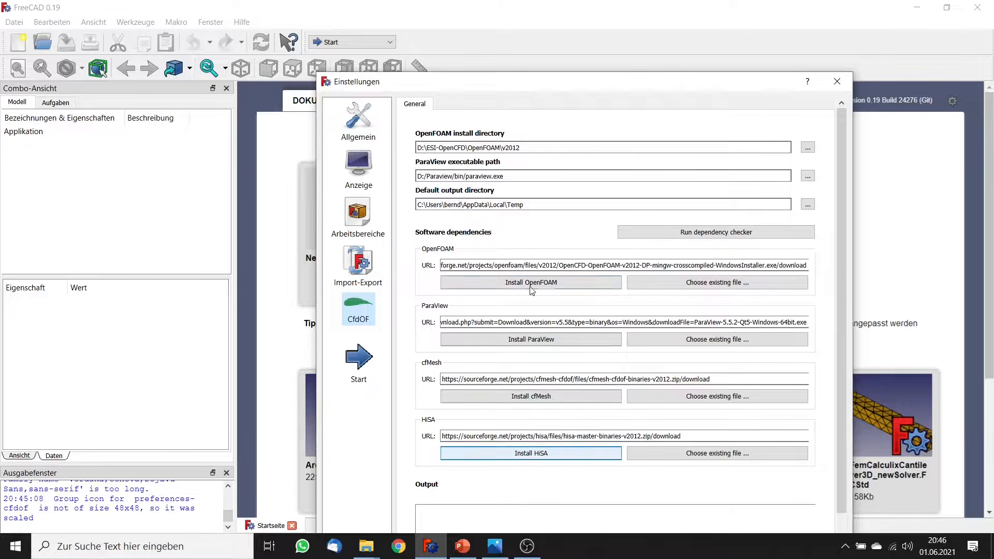
left_click_drag(534, 84, 523, 15)
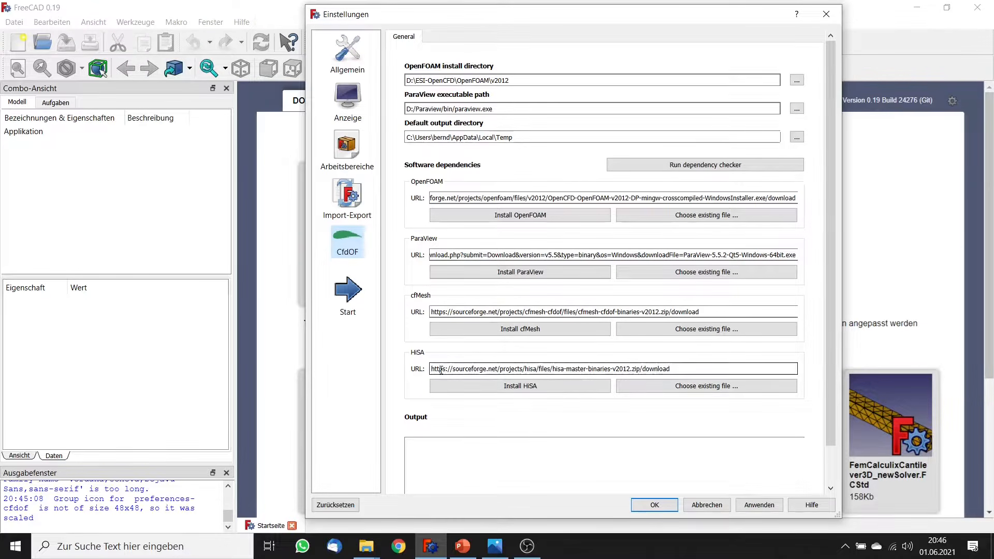
Examine the cfMesh and HiSA installation image in Photos, and read the end of log.Allwmake in the cfmesh-cfdof folder in File Explorer.
left_click(495, 547)
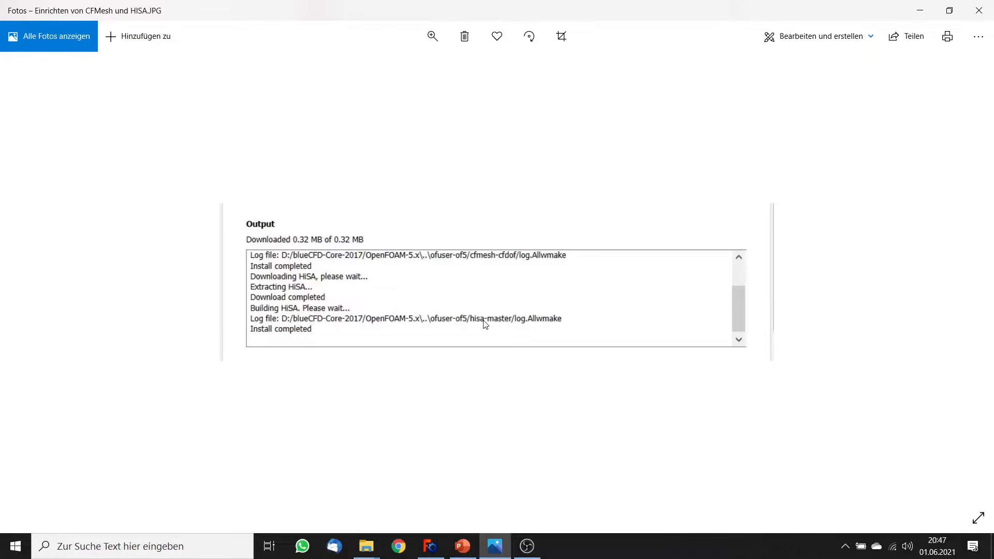
left_click(369, 548)
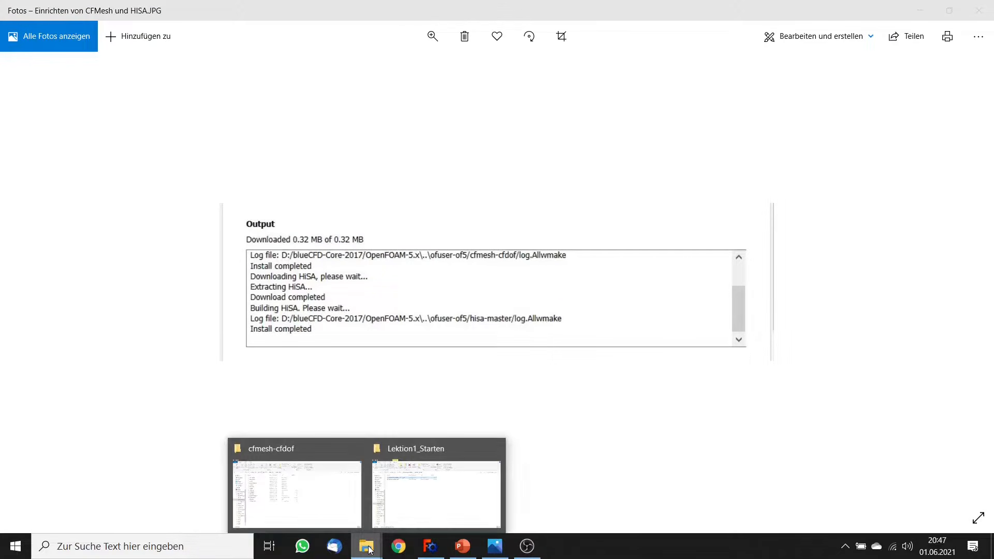
left_click(324, 505)
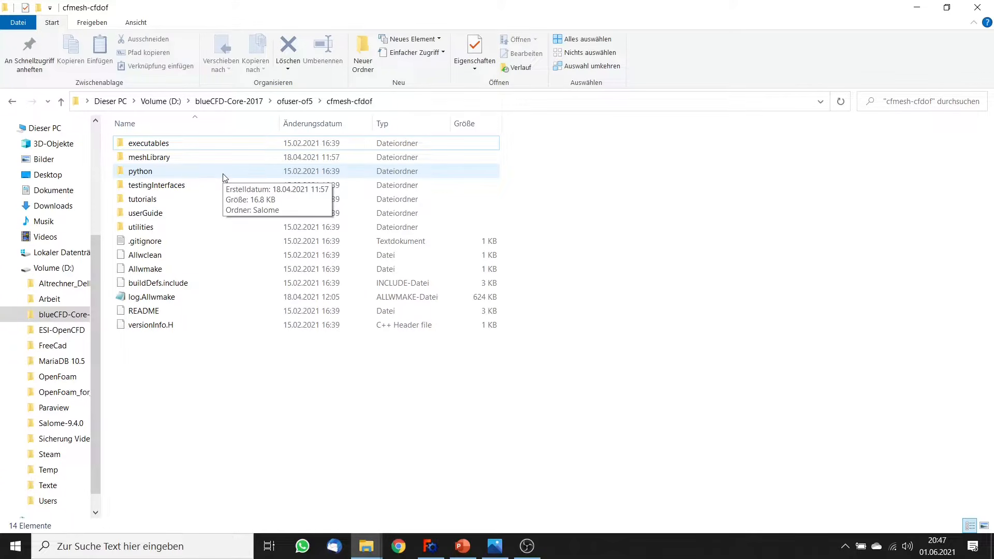
double_click(185, 297)
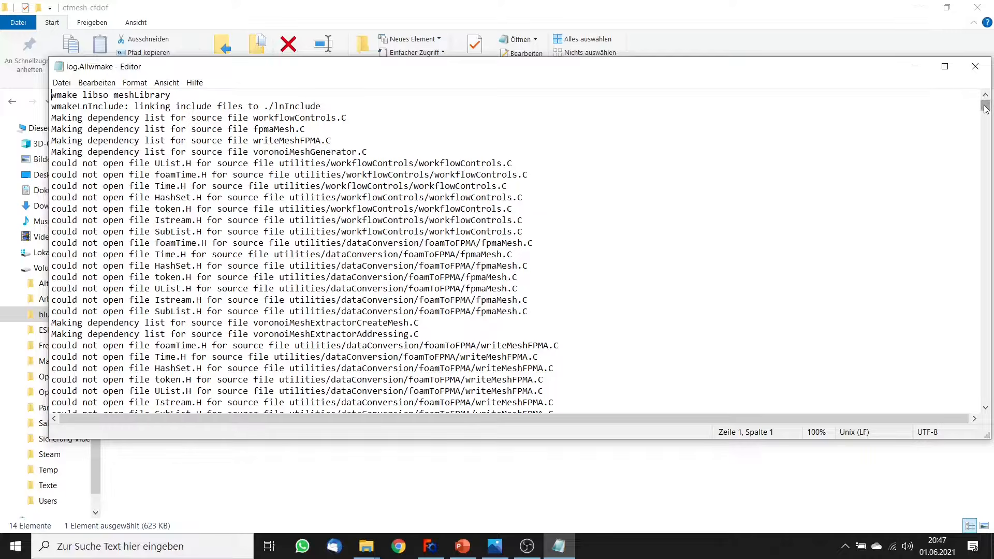
left_click_drag(985, 106, 967, 396)
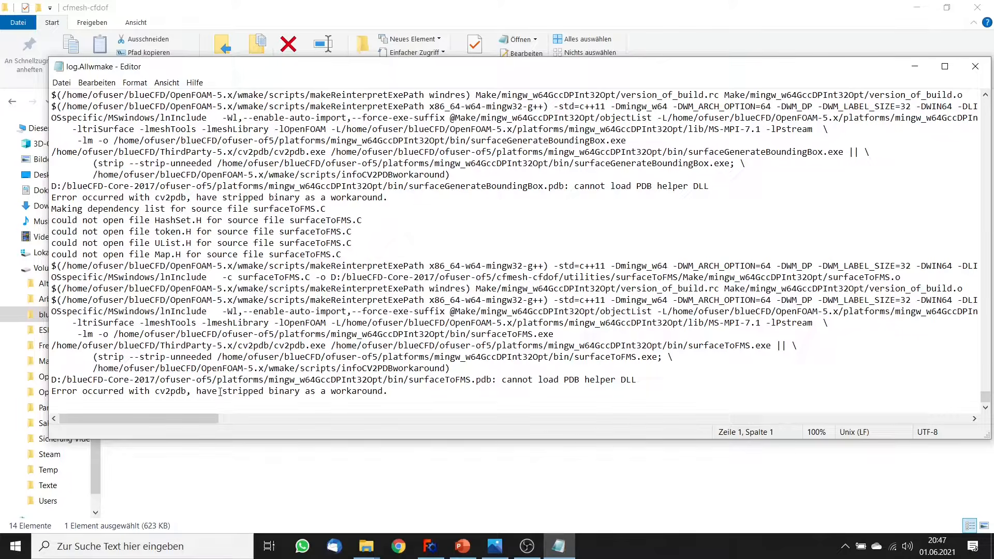
left_click_drag(600, 75, 569, 74)
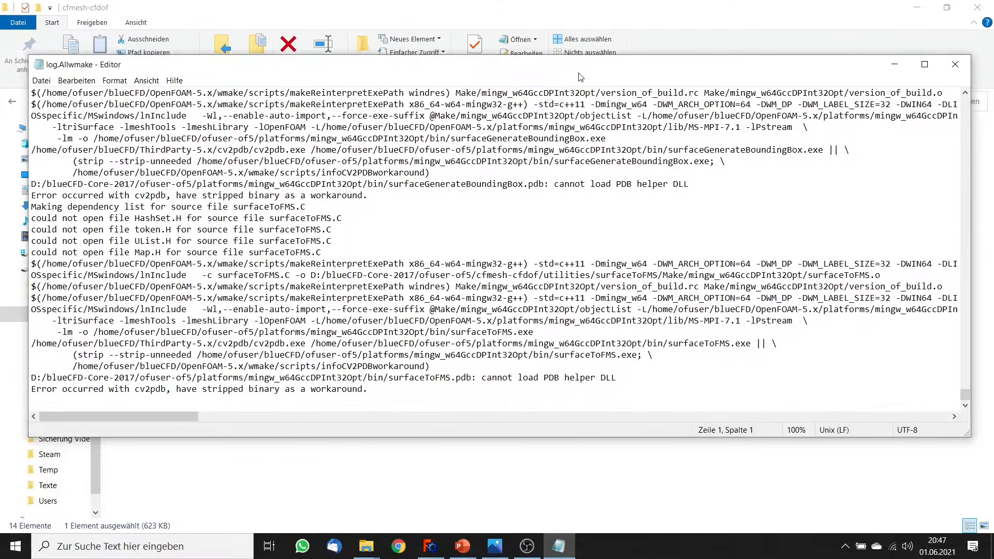
left_click(945, 65)
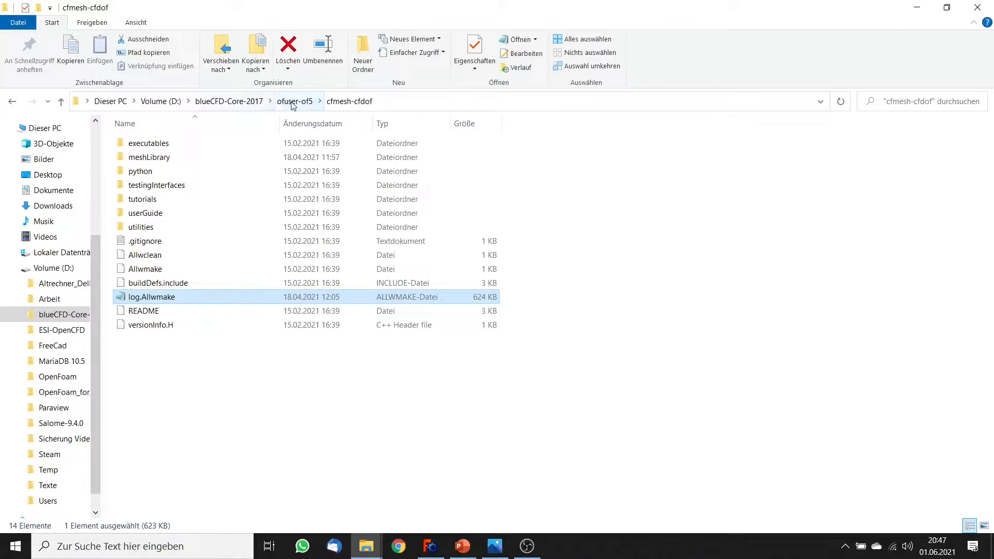
Read the end of log.Allwmake in the hisa-master folder and return to FreeCAD to dismiss the preferences without changes.
left_click(294, 102)
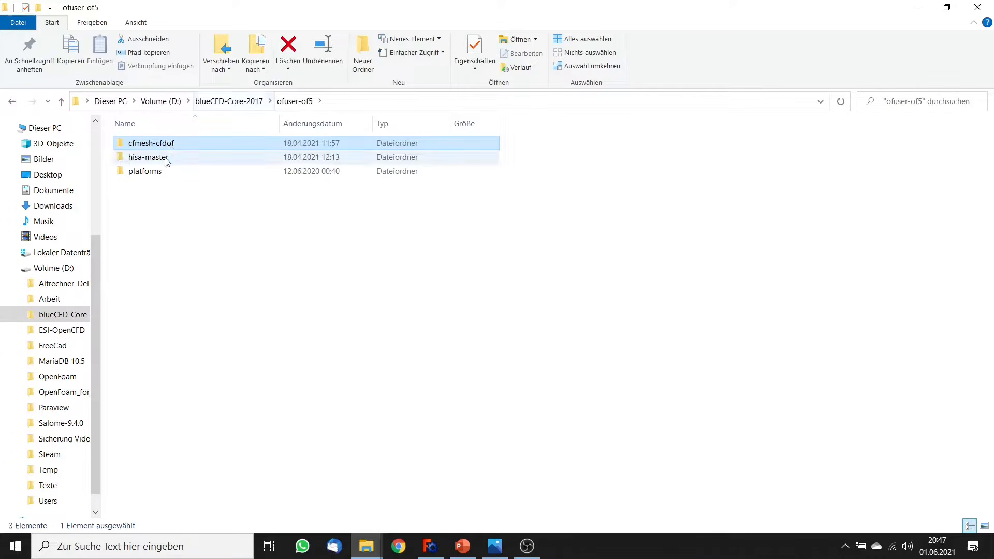
double_click(167, 159)
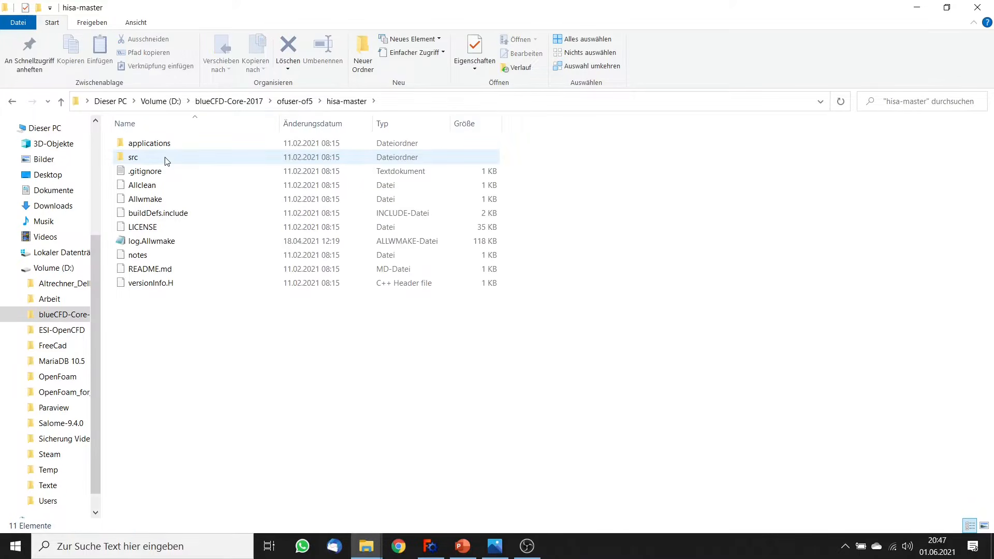
double_click(184, 240)
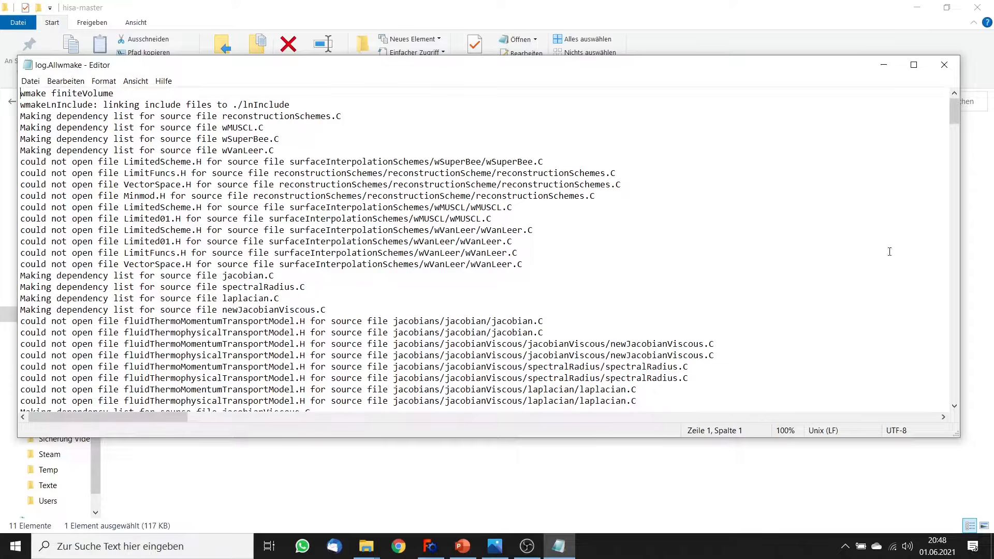
left_click_drag(952, 111, 949, 392)
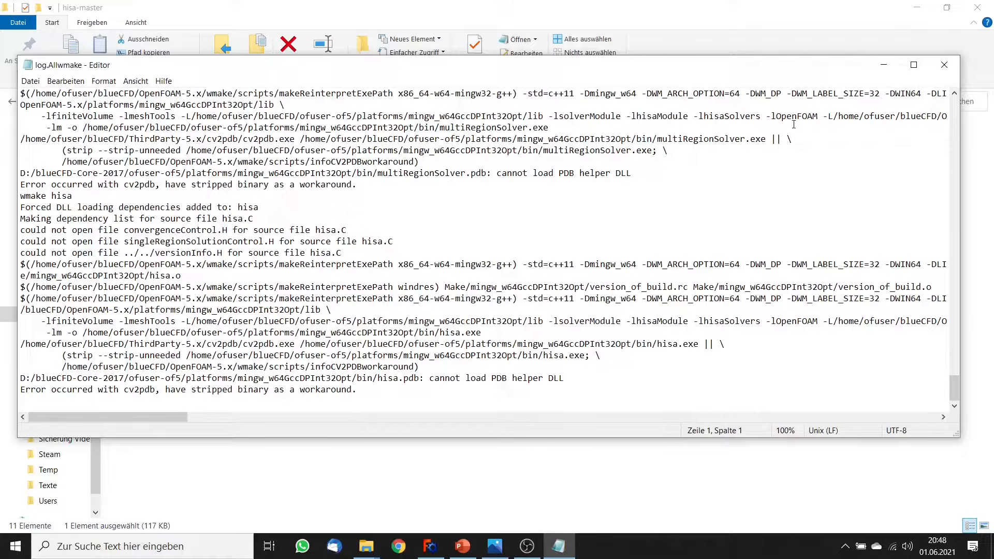
left_click(945, 65)
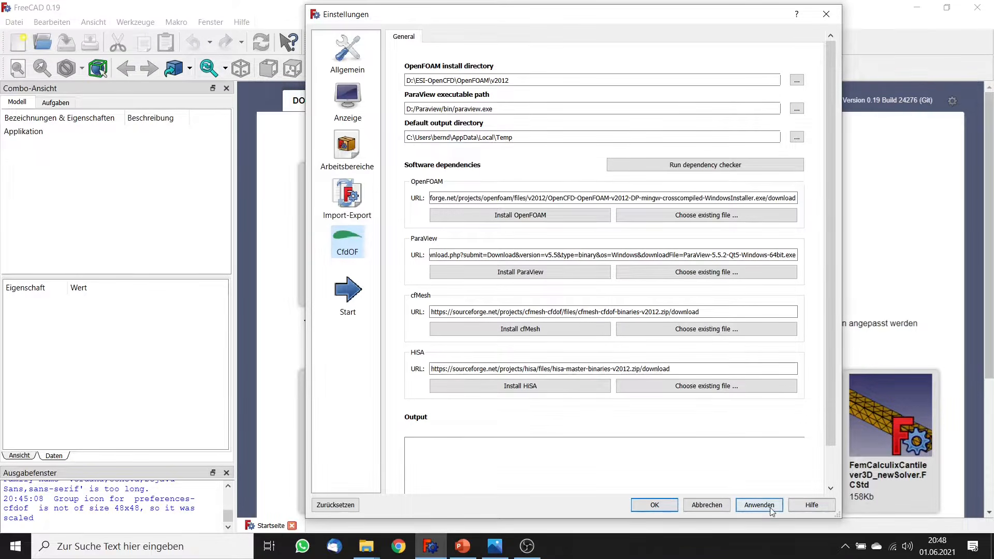
left_click(724, 508)
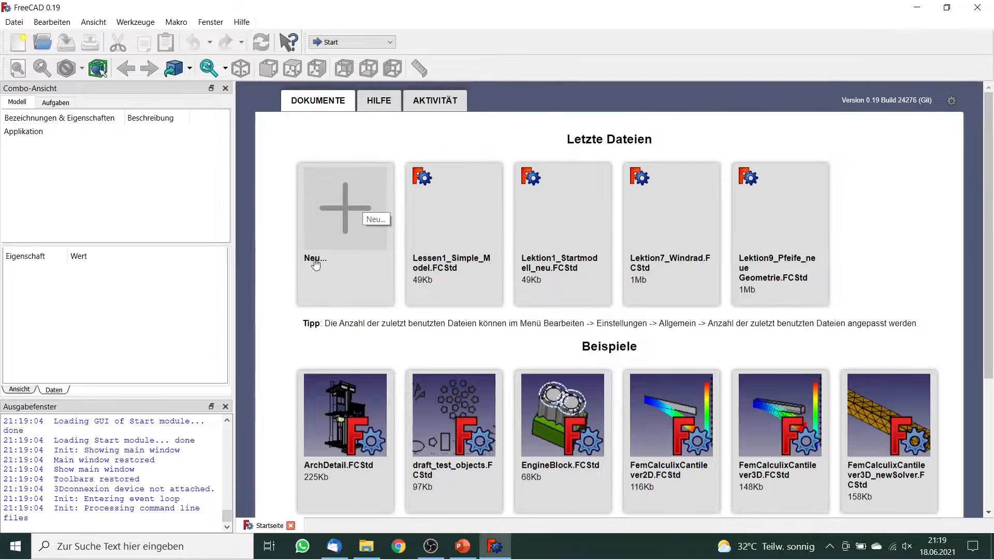
Create a new document and switch to the Part Design workbench.
left_click(354, 212)
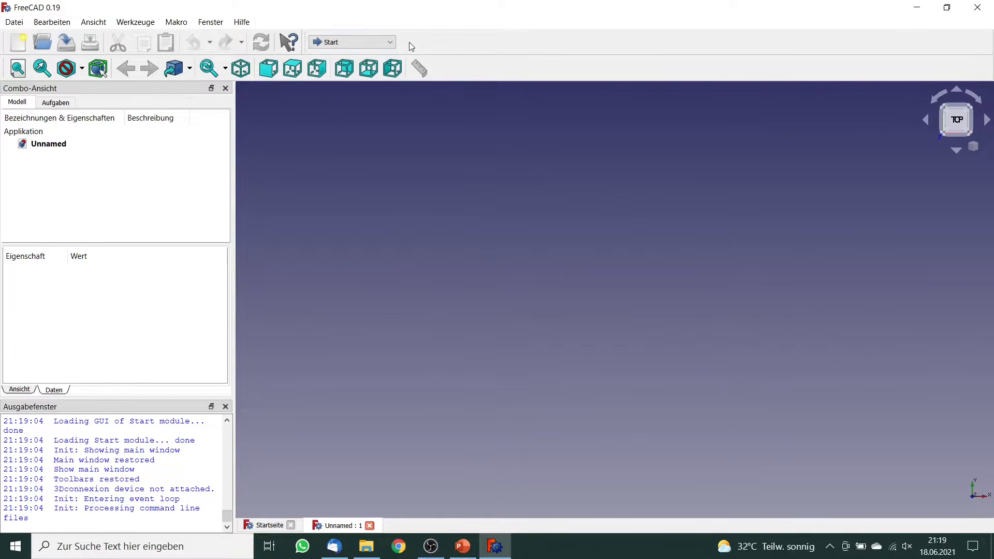
left_click(390, 42)
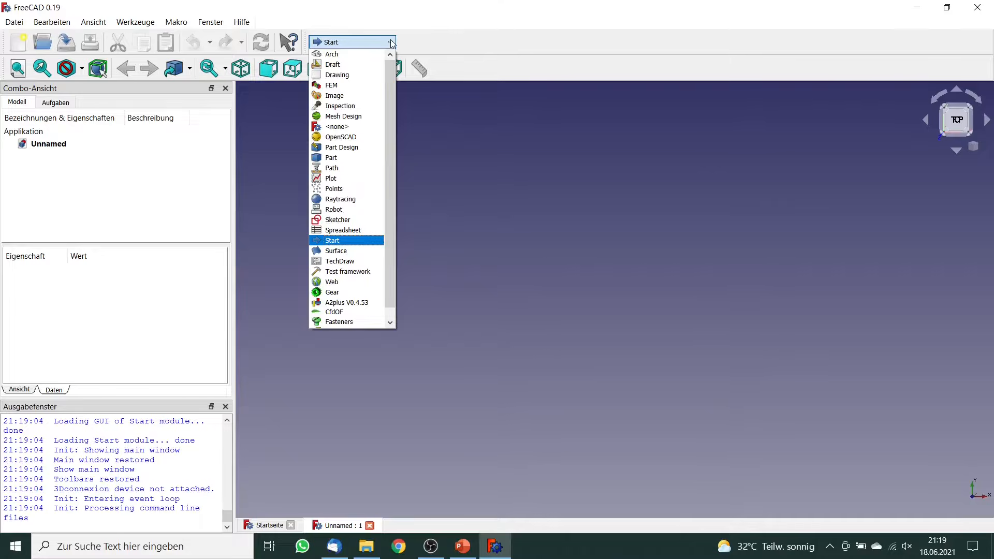
left_click(367, 150)
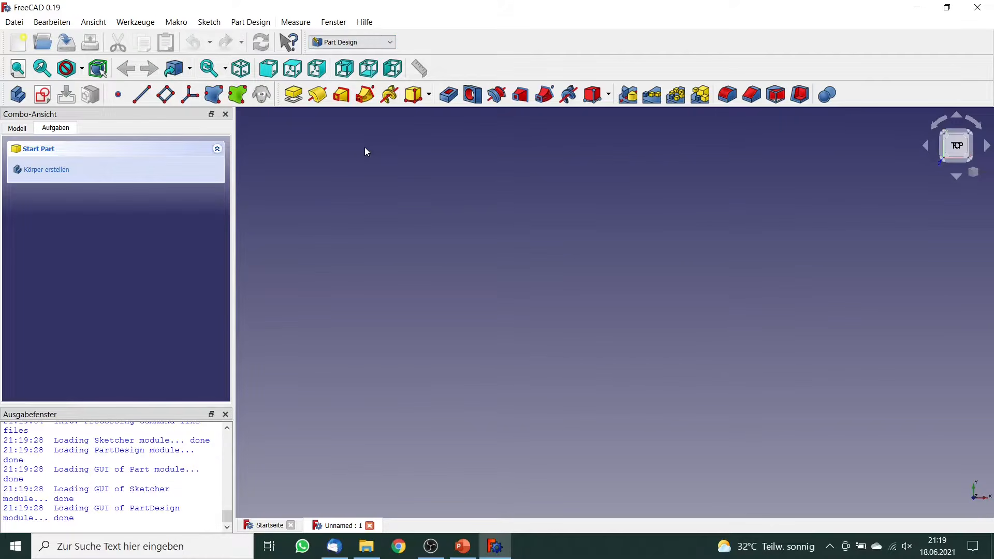
Start a new sketch on the XY plane.
left_click(43, 94)
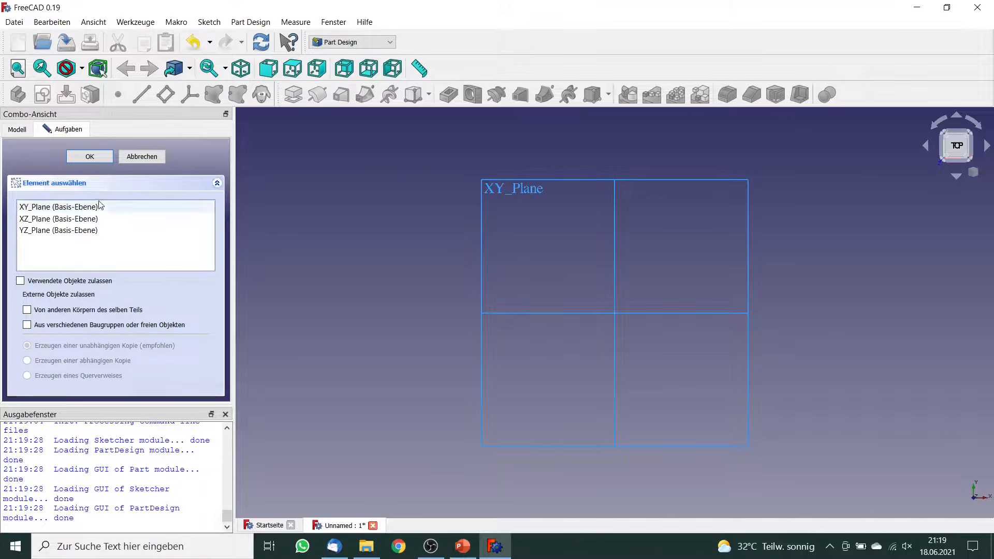
left_click(83, 207)
left_click(102, 156)
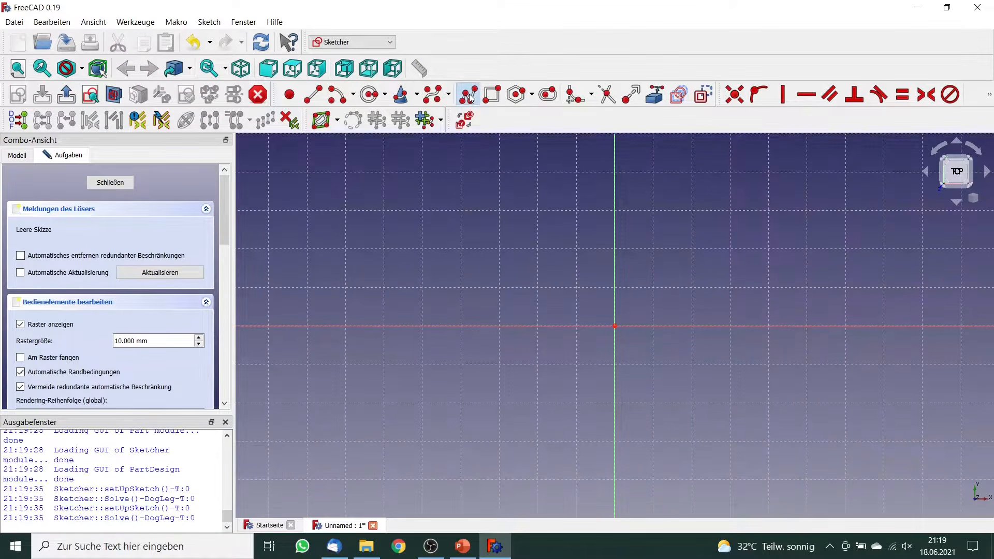
Sketch a closed L-shaped polyline about 140 mm long and 40 mm high, with its inner corner at the origin and a 60 mm left arm.
left_click(470, 97)
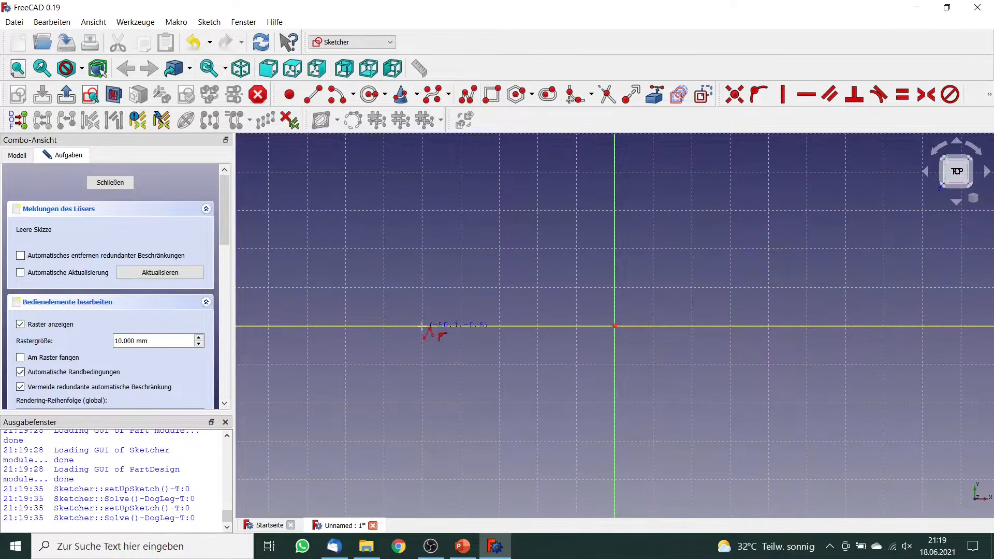
left_click(383, 326)
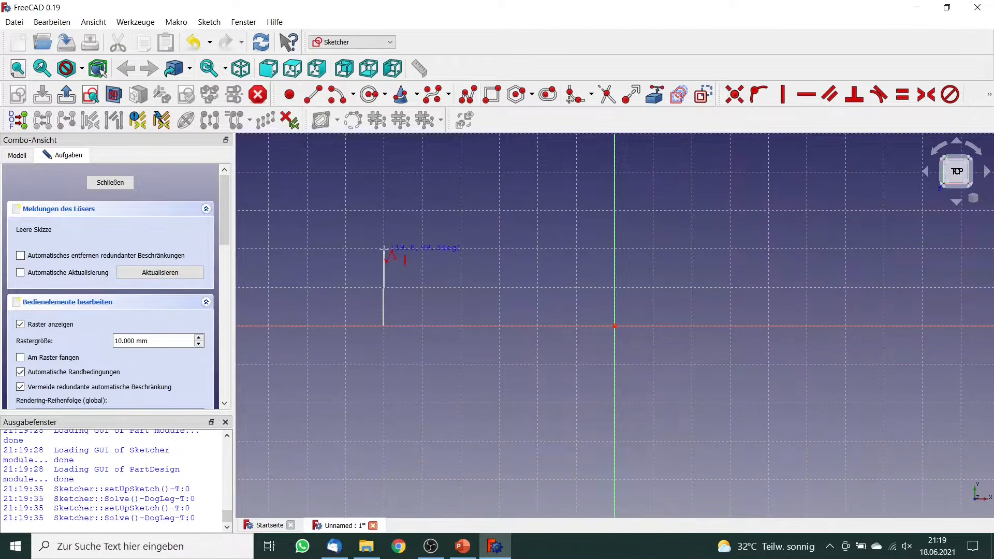
left_click(383, 252)
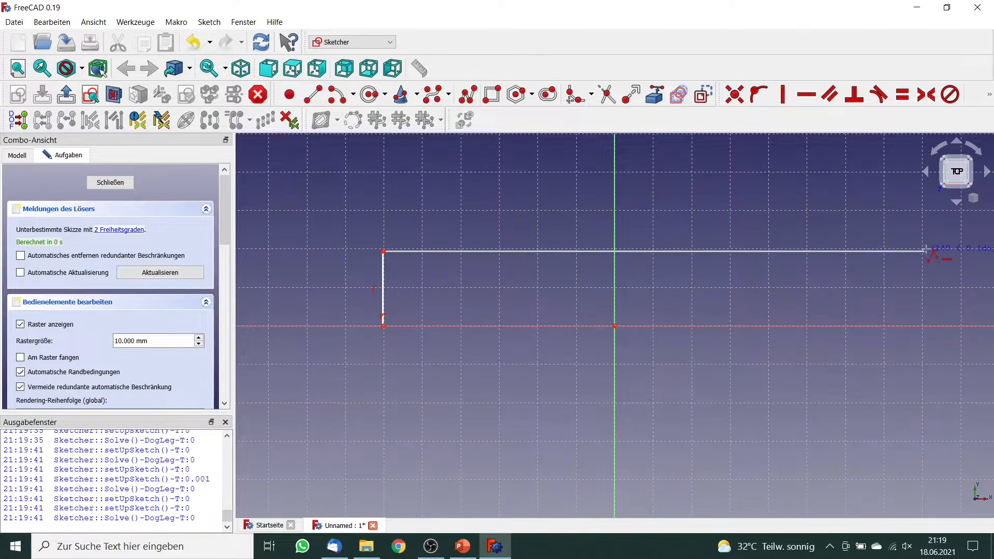
left_click(922, 251)
left_click(922, 406)
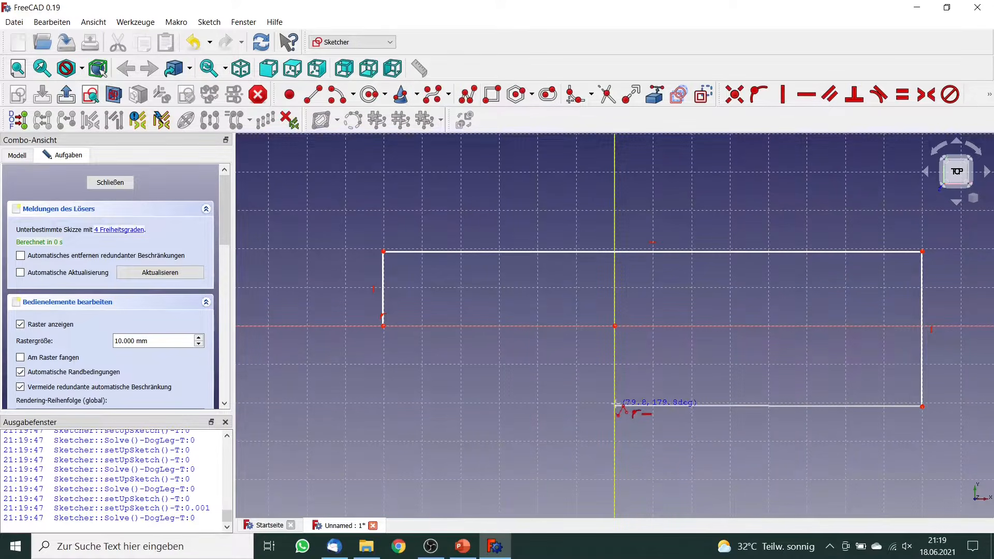
left_click(615, 406)
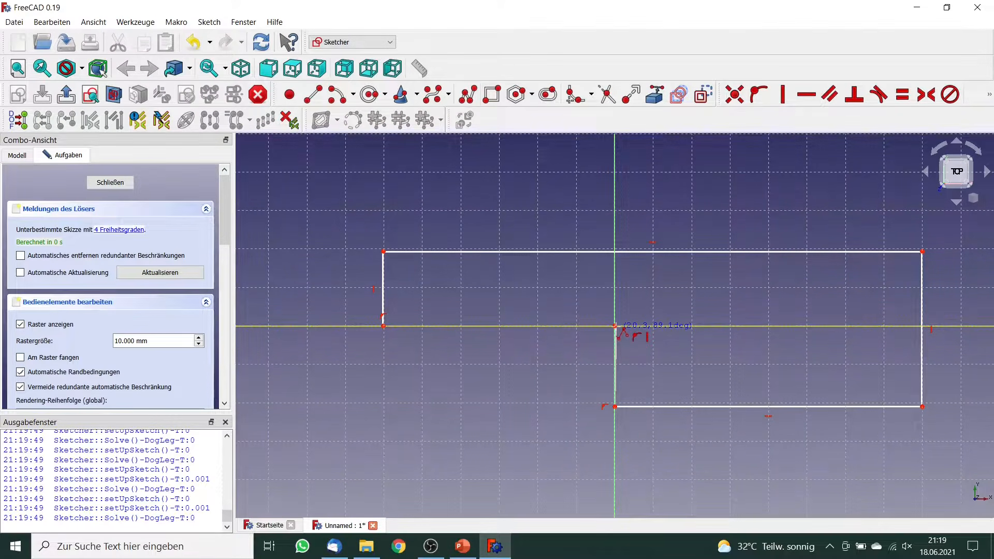
left_click(614, 327)
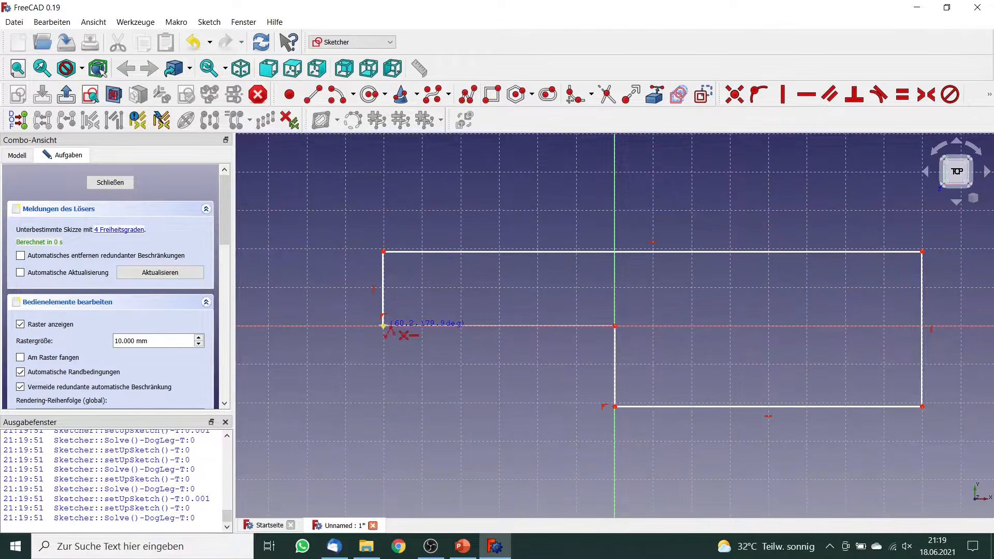
left_click(384, 326)
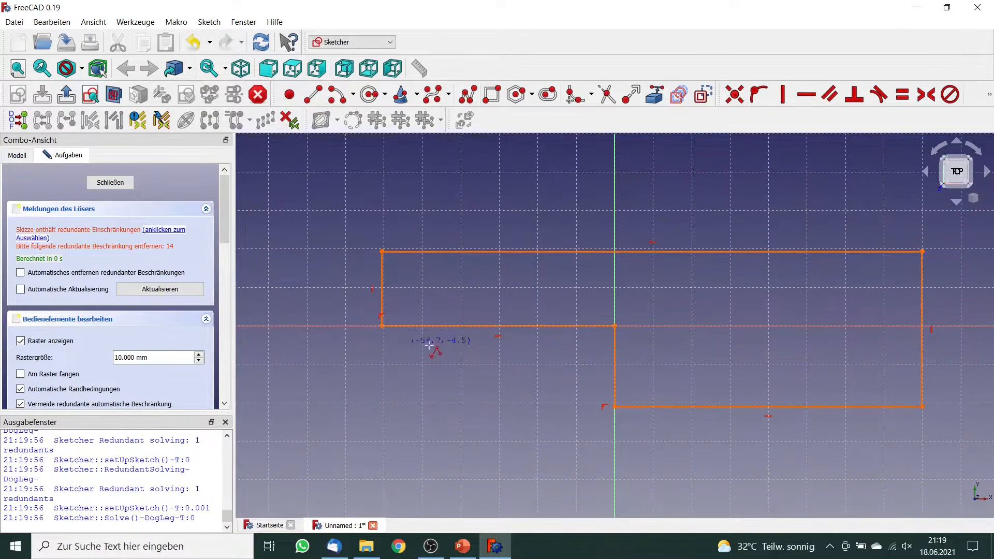
right_click(464, 347)
Delete the redundant horizontal constraint on the line along the X axis between the left edge and the origin.
left_click(499, 338)
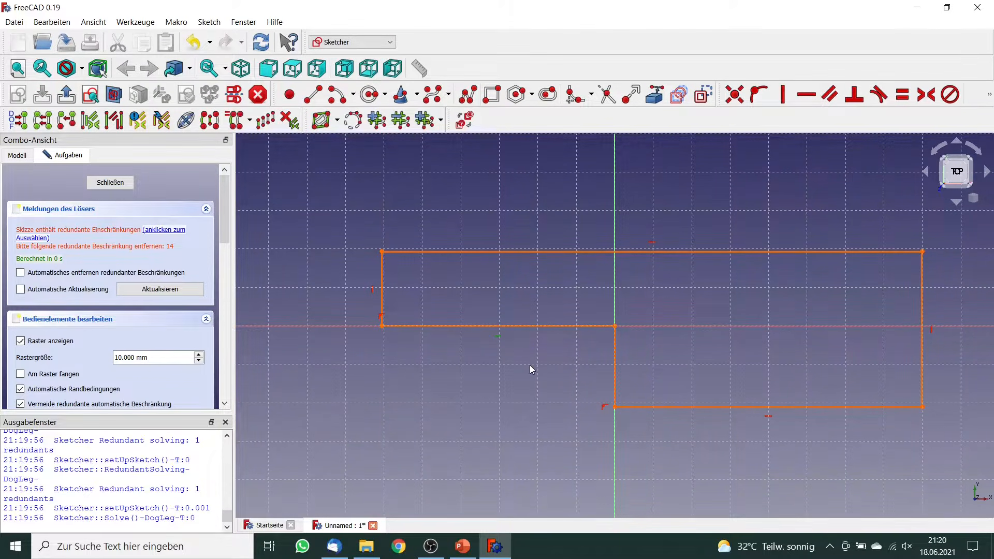
key("Delete")
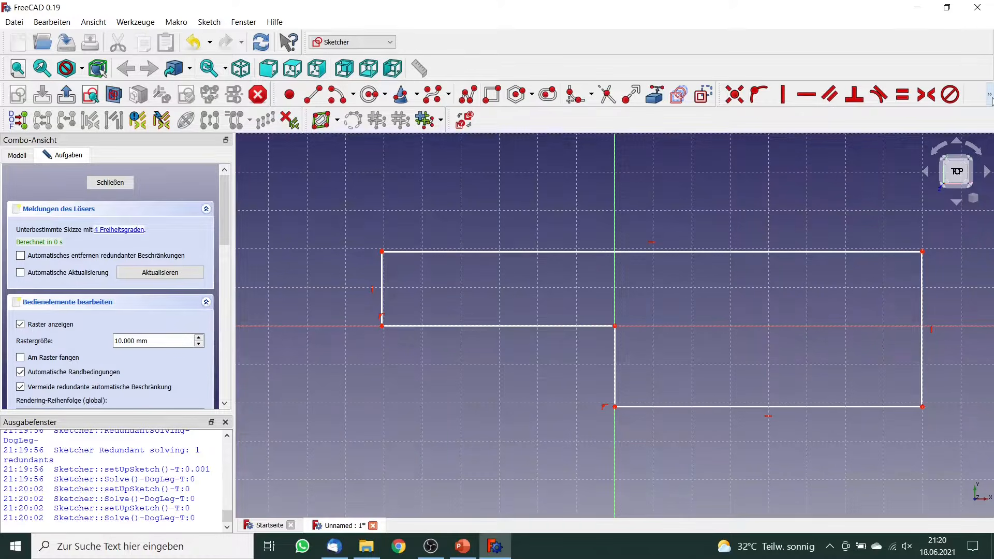
Constrain the vertical distance between the left edge's endpoints to 20 mm.
left_click(382, 326)
left_click(382, 252)
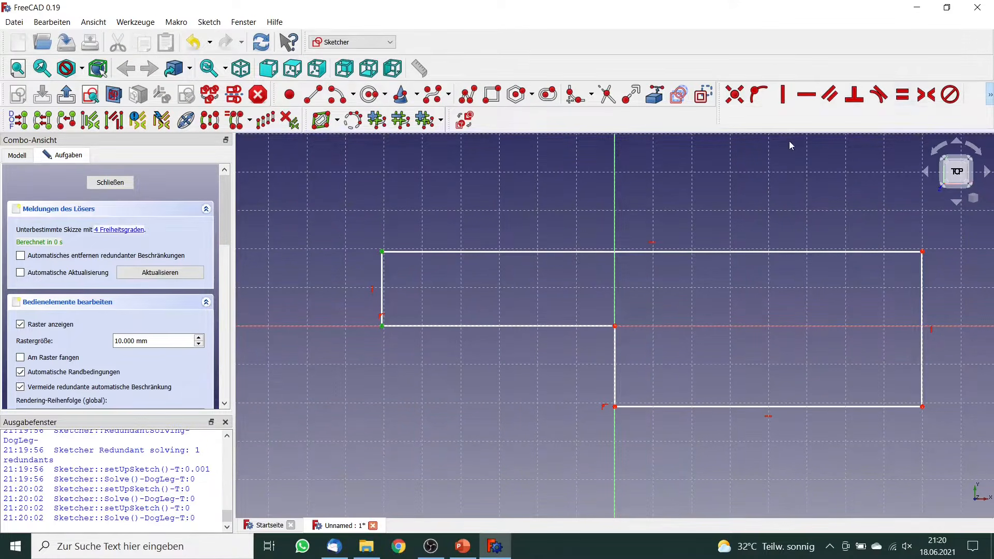
left_click(989, 95)
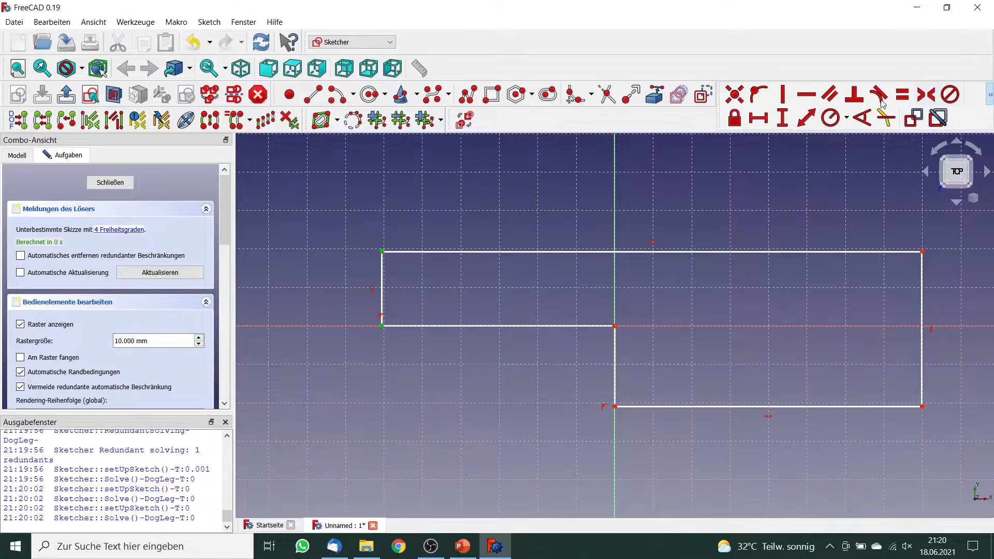
left_click(788, 124)
type("2")
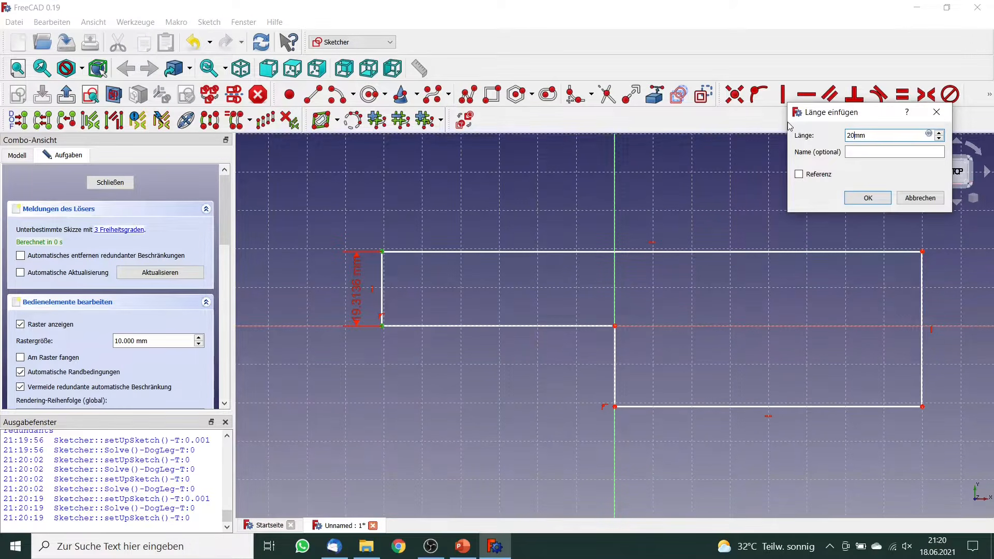
type("0 mm")
key("Delete")
key("Delete")
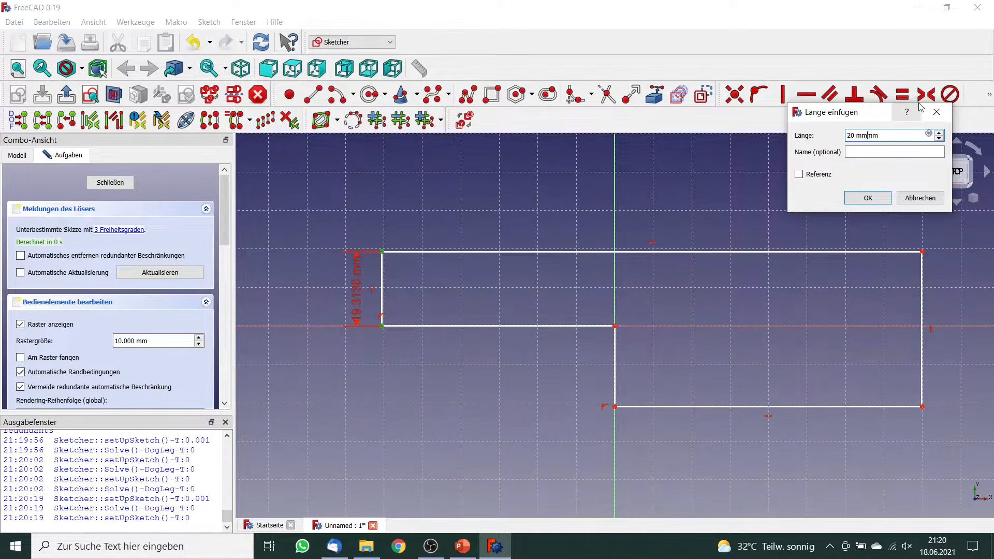
left_click(875, 199)
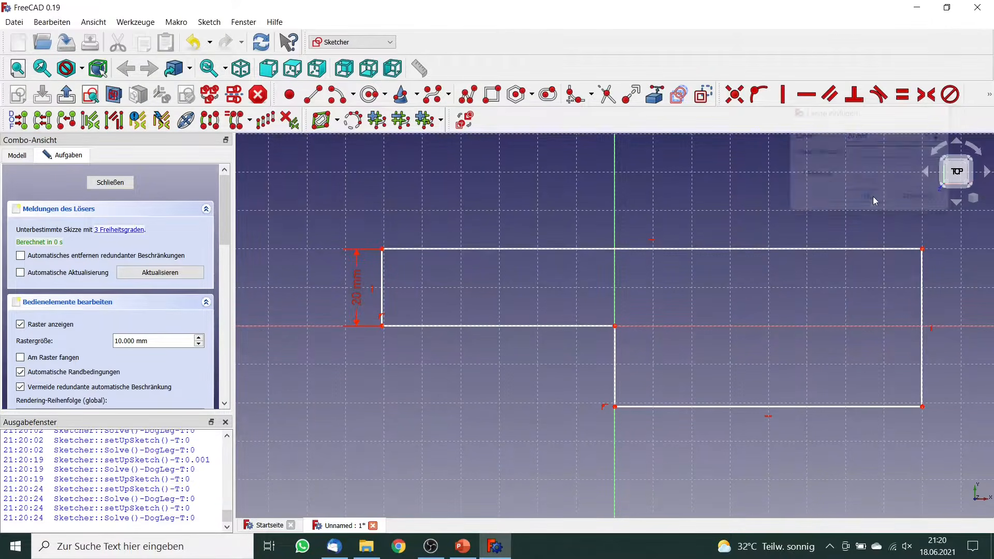
Constrain the vertical distance between the right edge's endpoints to 40 mm.
left_click(923, 407)
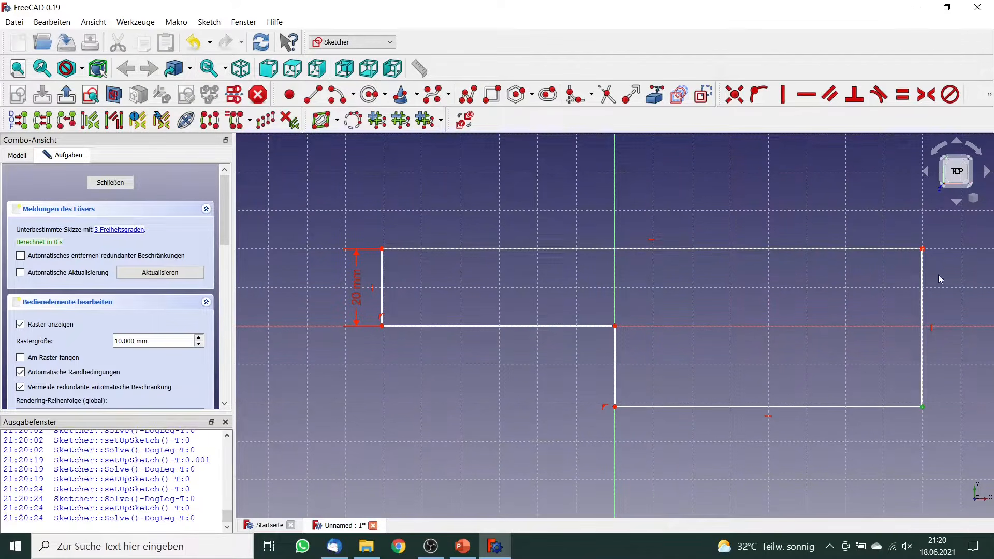
left_click(923, 249)
left_click(990, 94)
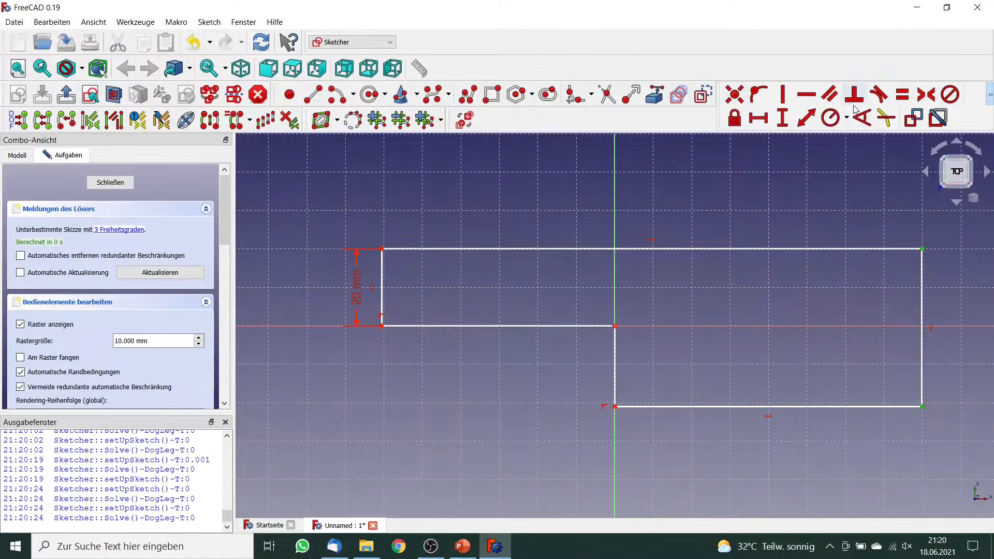
left_click(782, 118)
type("40")
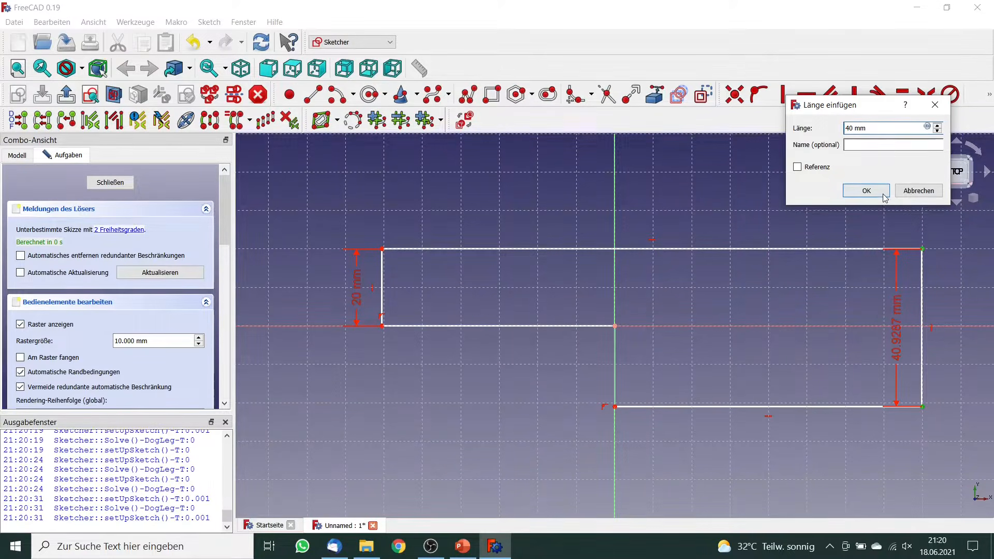
left_click(880, 193)
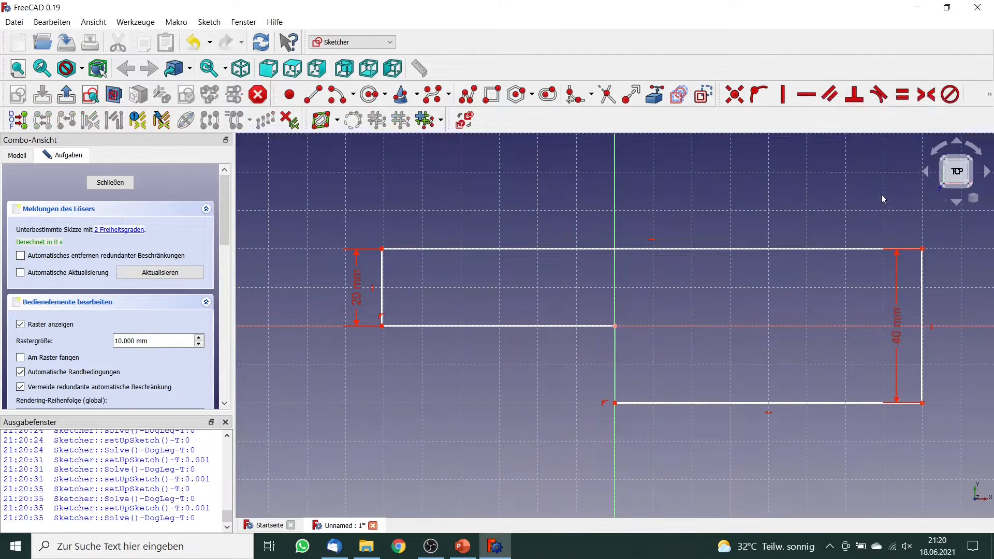
Constrain the horizontal distance from the left arm's lower corner to the origin to 50 mm.
left_click(382, 327)
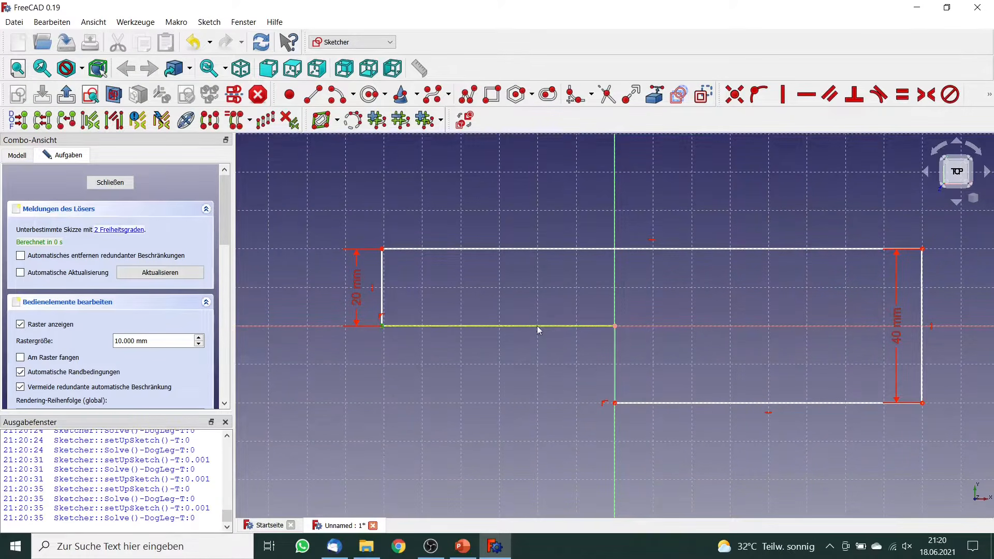
left_click(615, 326)
left_click(989, 94)
left_click(759, 118)
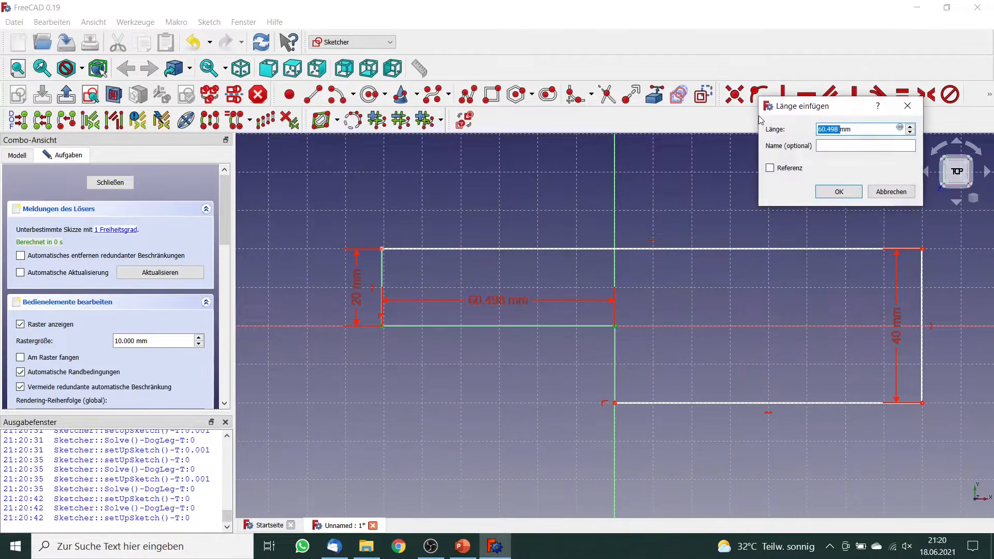
type("50")
left_click(833, 187)
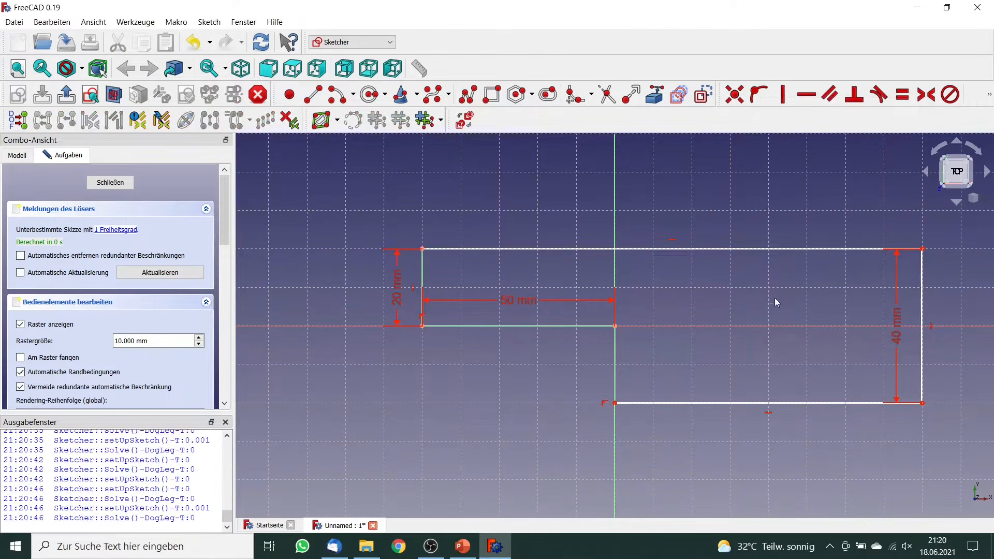
Constrain the horizontal distance between the endpoints of the profile's lowest edge to 100 mm.
left_click(615, 403)
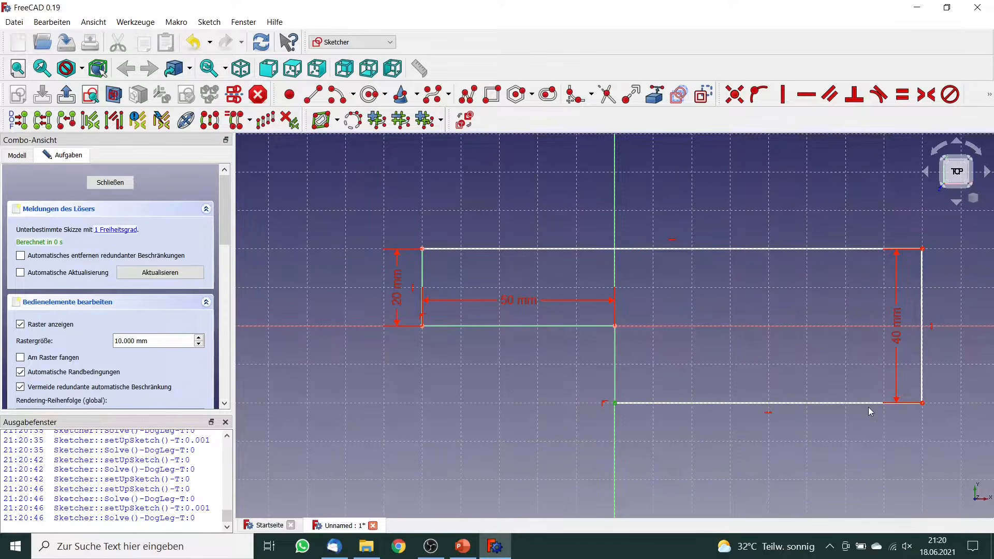
left_click(922, 403)
left_click(990, 94)
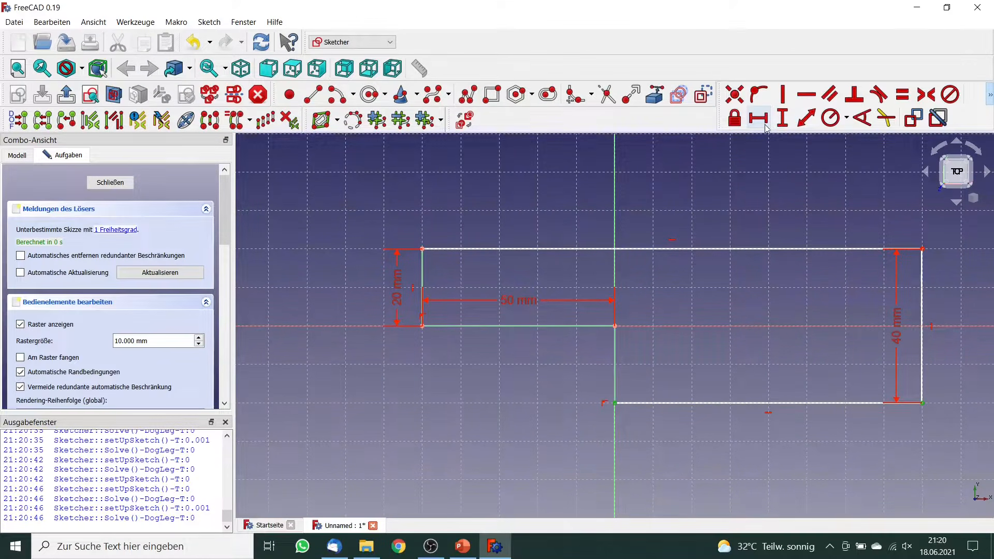
left_click(763, 125)
type("100mm")
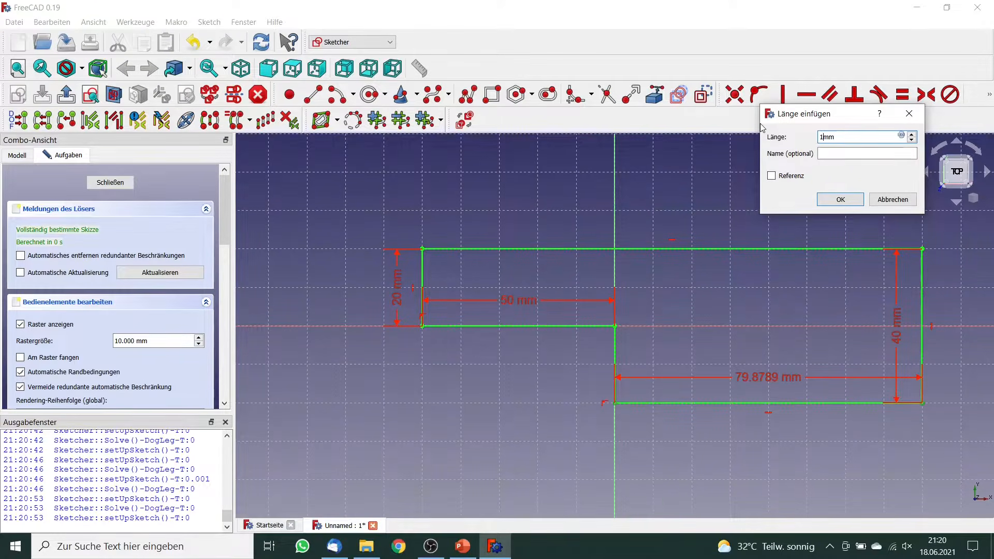
left_click(838, 201)
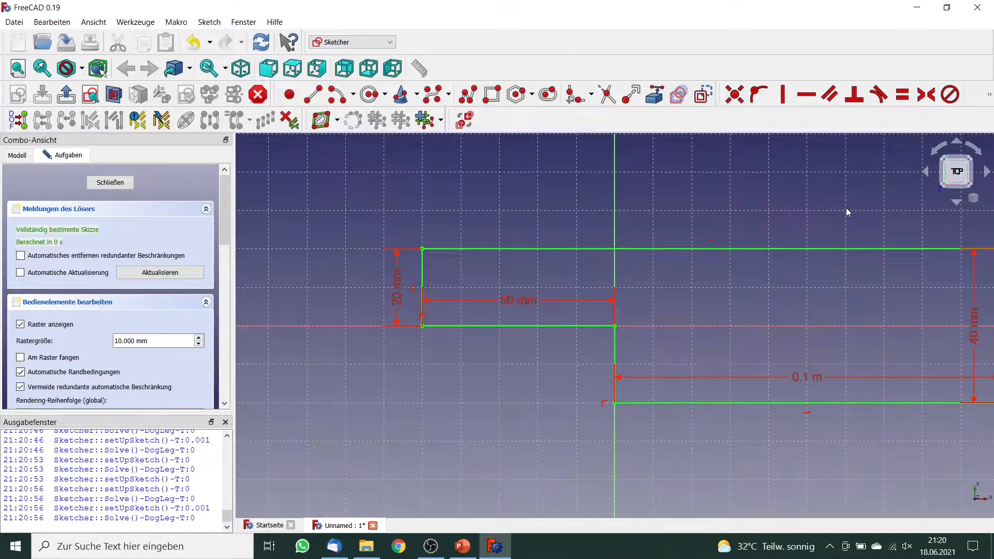
Close the sketch and pad the L-shaped profile to a length of 20 mm.
left_click(110, 183)
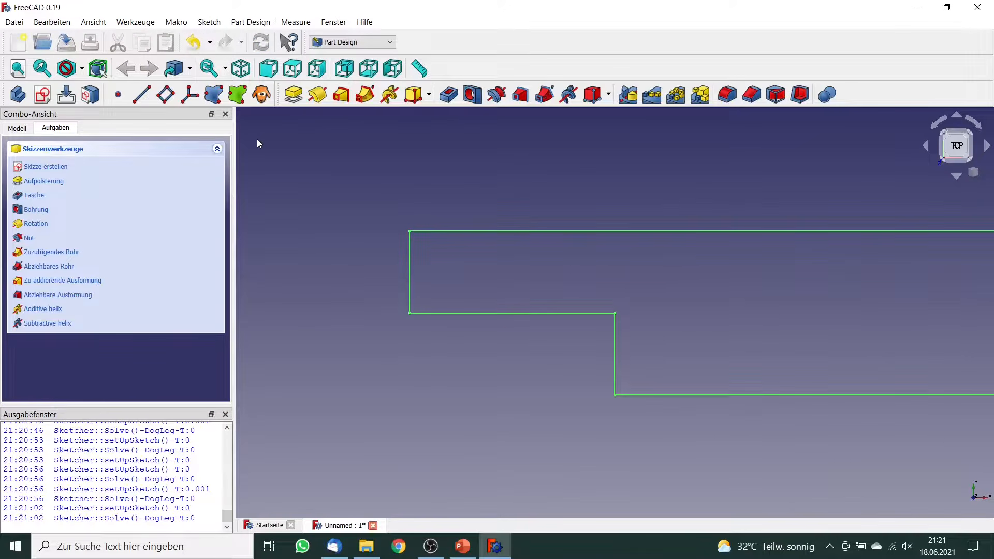
left_click(293, 95)
type("20")
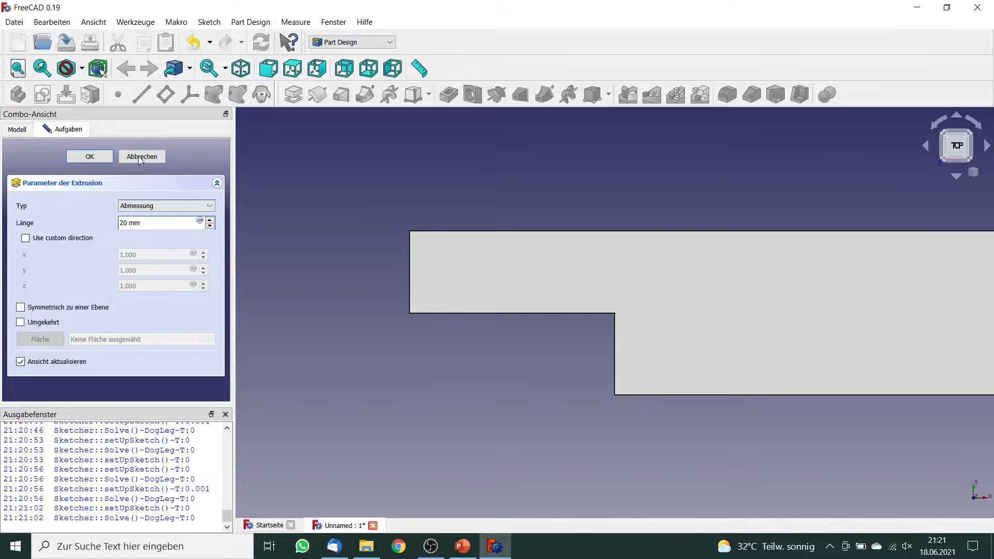
left_click(92, 156)
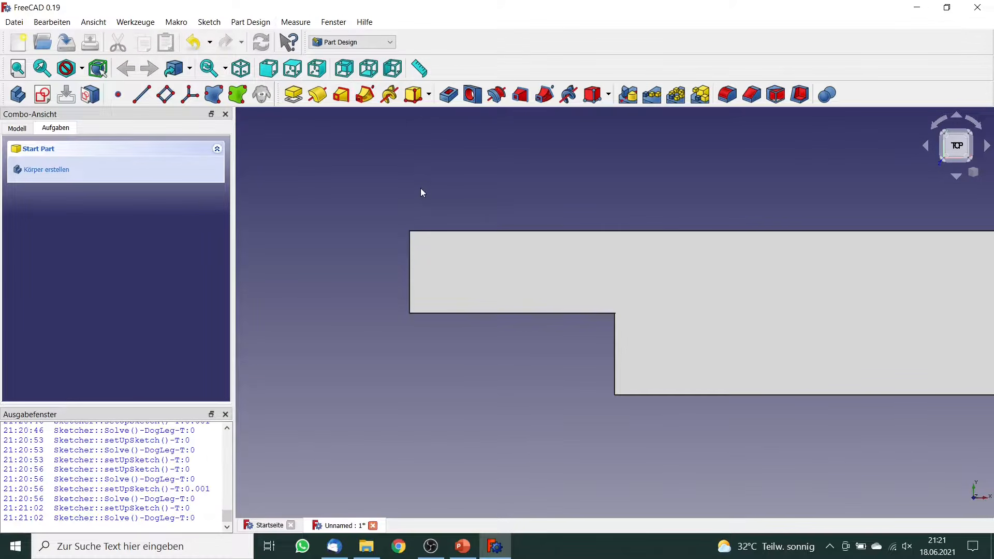
middle_click_drag(424, 185, 754, 417)
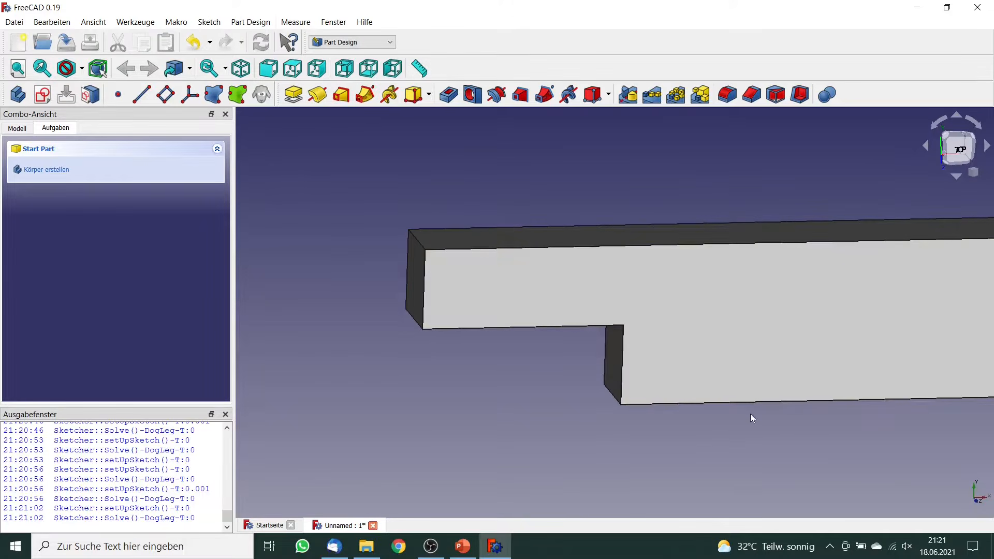
middle_click_drag(783, 341, 730, 364)
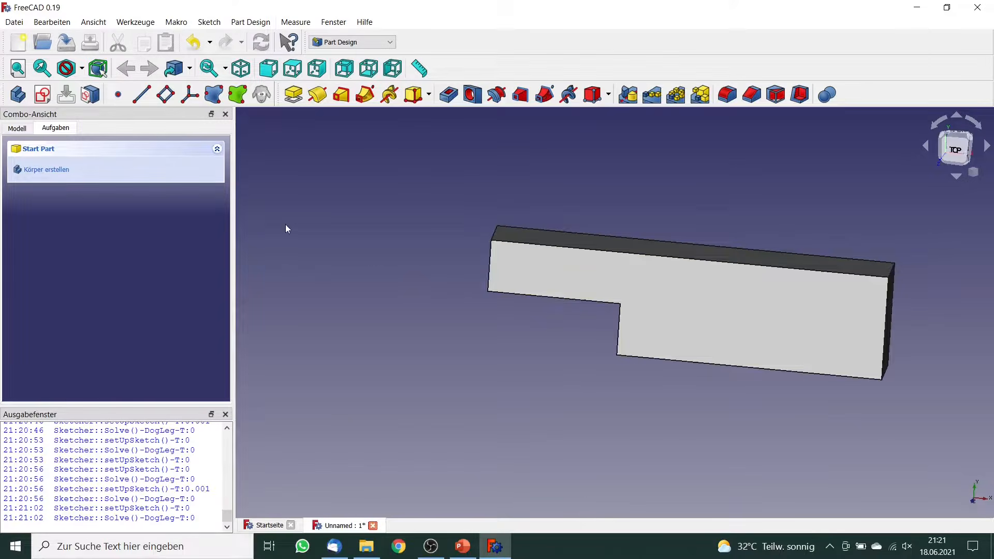
Switch to the CfdOF workbench, create a CFD analysis, and expand it in the model tree.
left_click(14, 131)
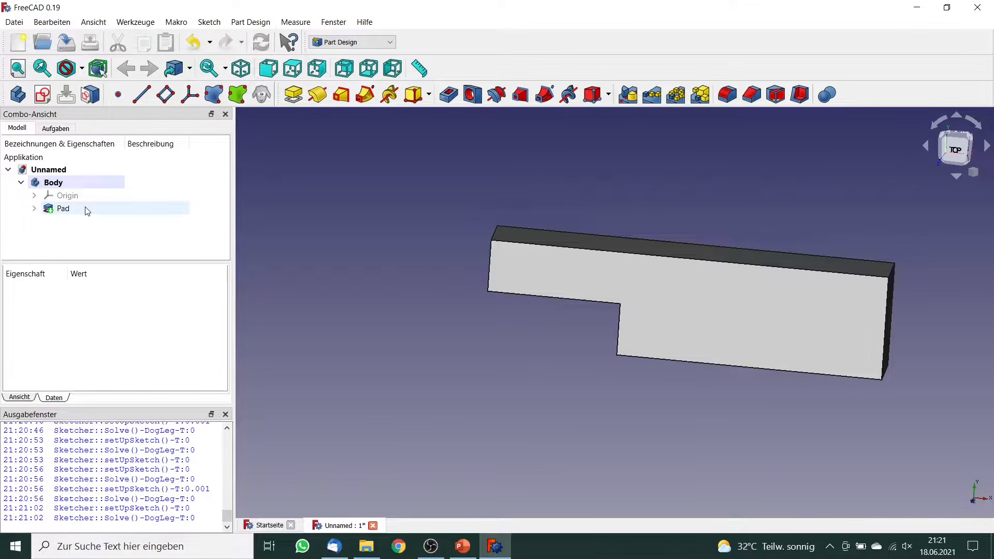
left_click(391, 43)
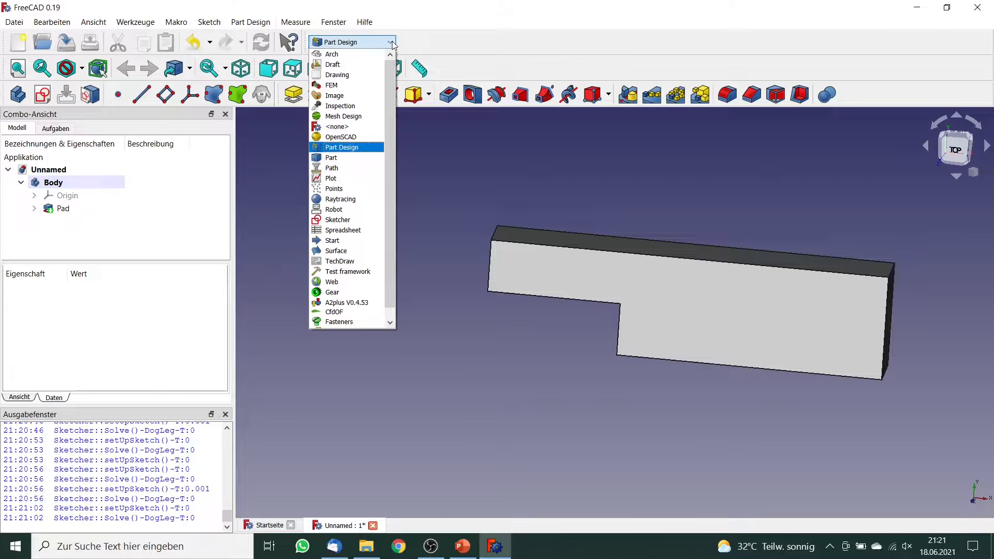
left_click(354, 313)
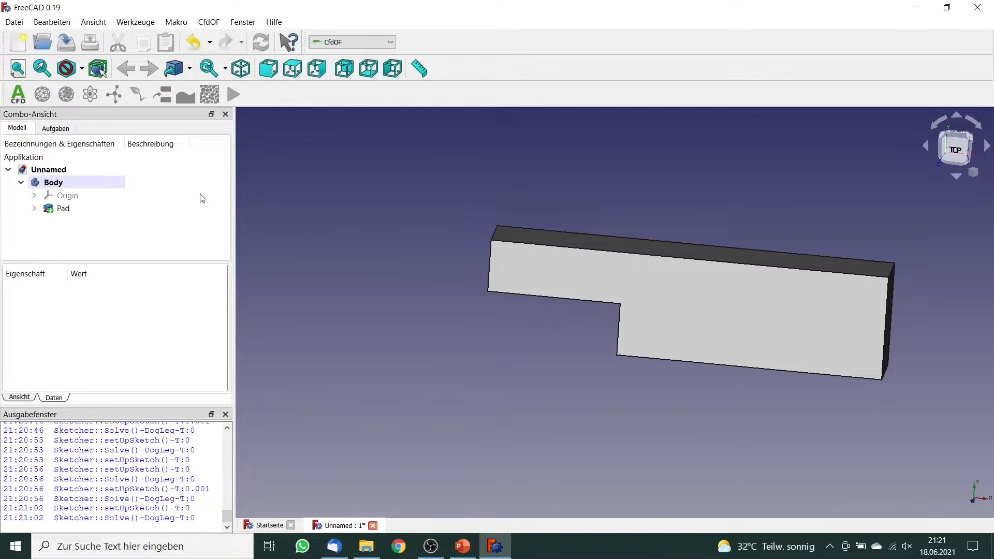
left_click(18, 95)
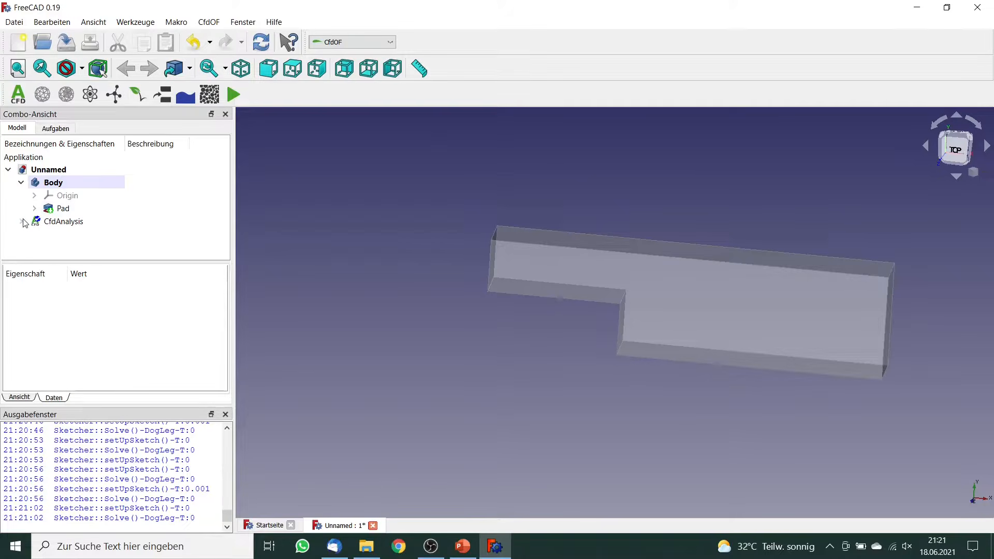
left_click(21, 221)
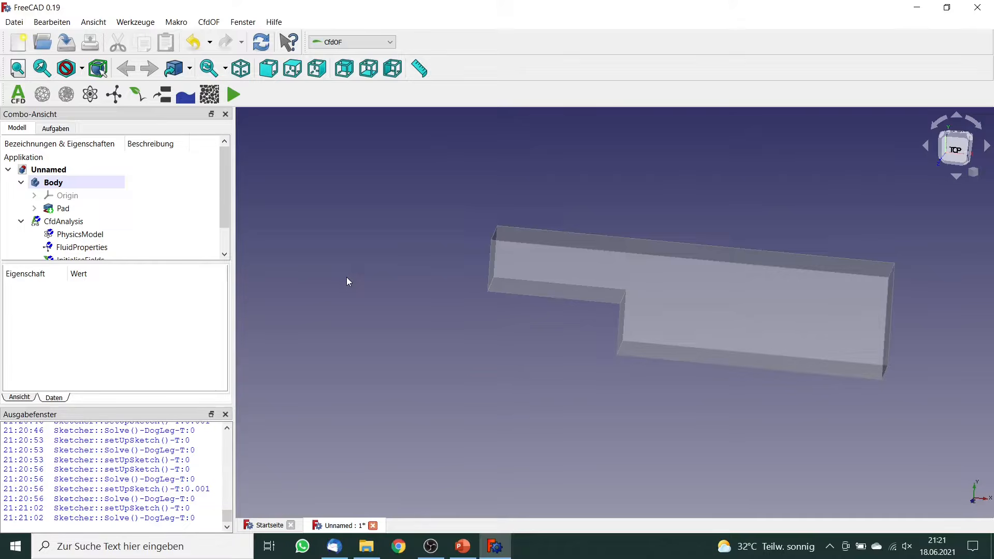
Add a fluid boundary on the end face of the pad's narrow arm and set its type to Inlet.
middle_click_drag(343, 261, 632, 275)
middle_click_drag(722, 298, 760, 248)
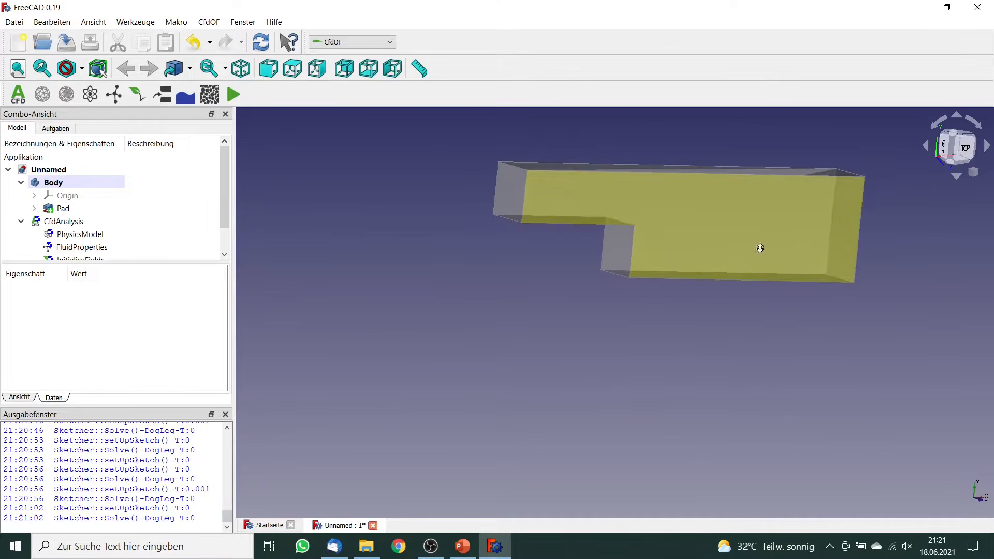
left_click(509, 196)
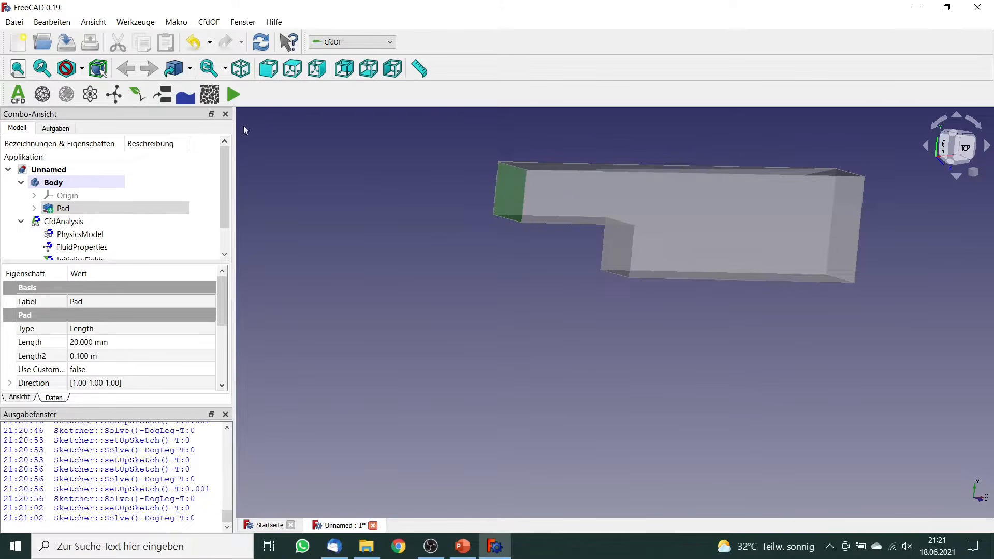
left_click(163, 95)
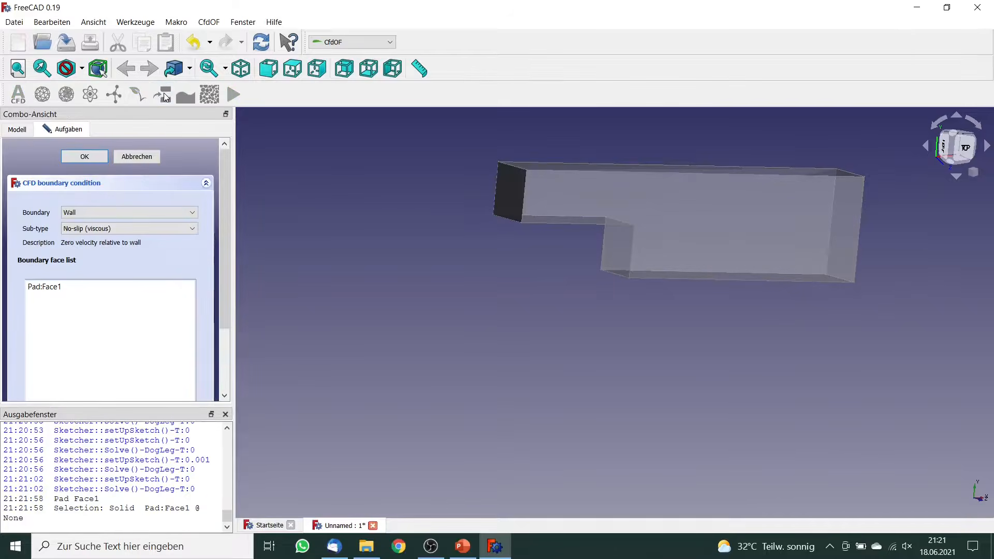
left_click(141, 214)
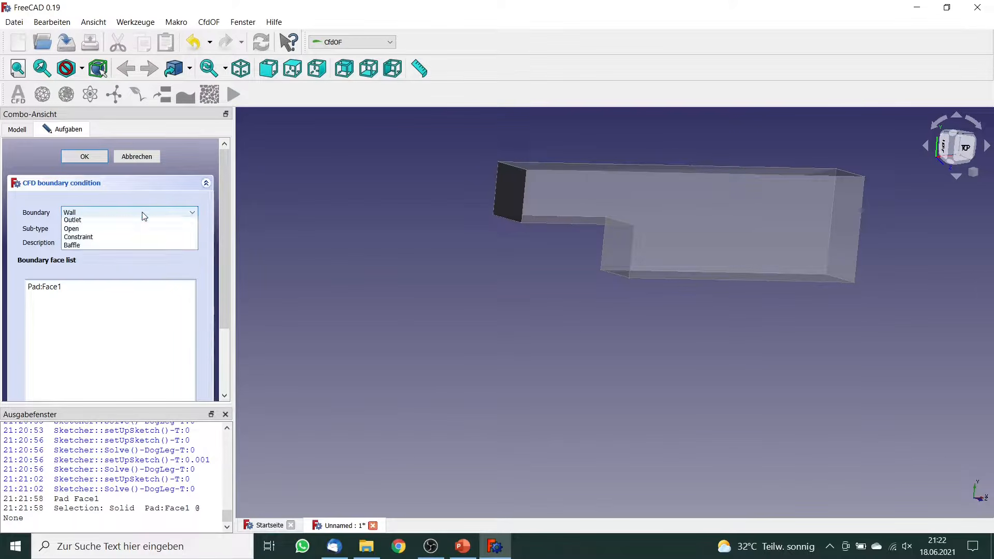
left_click(116, 232)
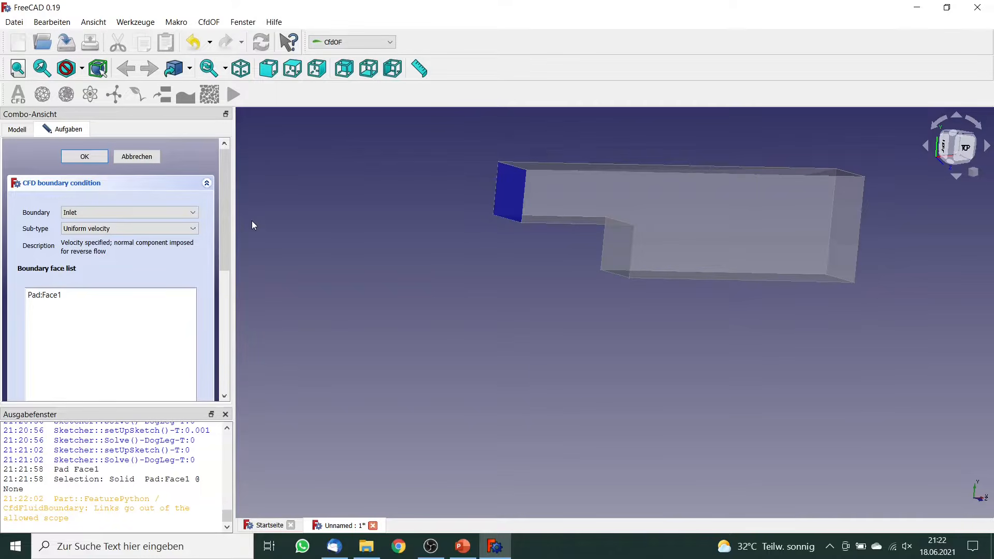
Set the inlet's Ux velocity component to 10 m/s and accept the boundary condition.
left_click_drag(225, 207, 218, 318)
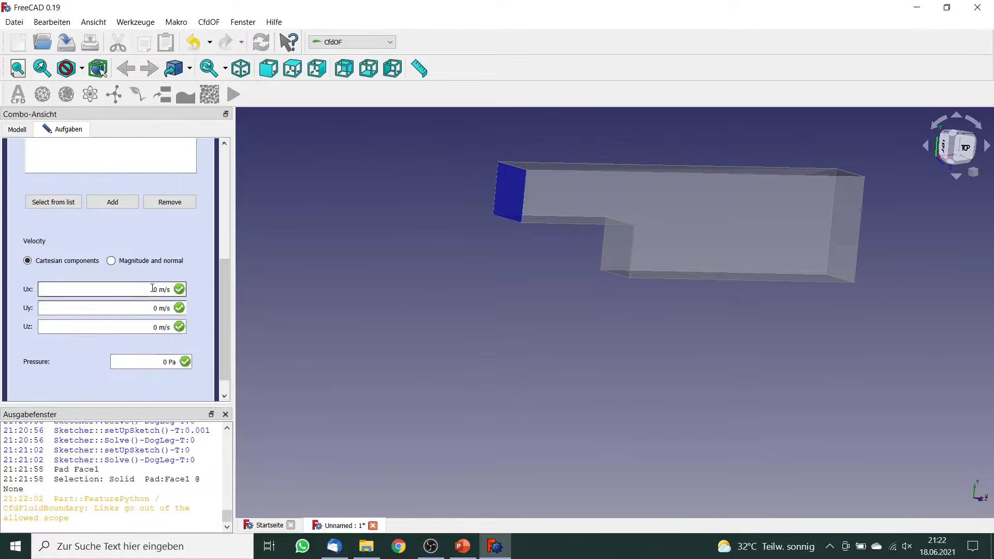
type("10")
left_click_drag(223, 297, 222, 183)
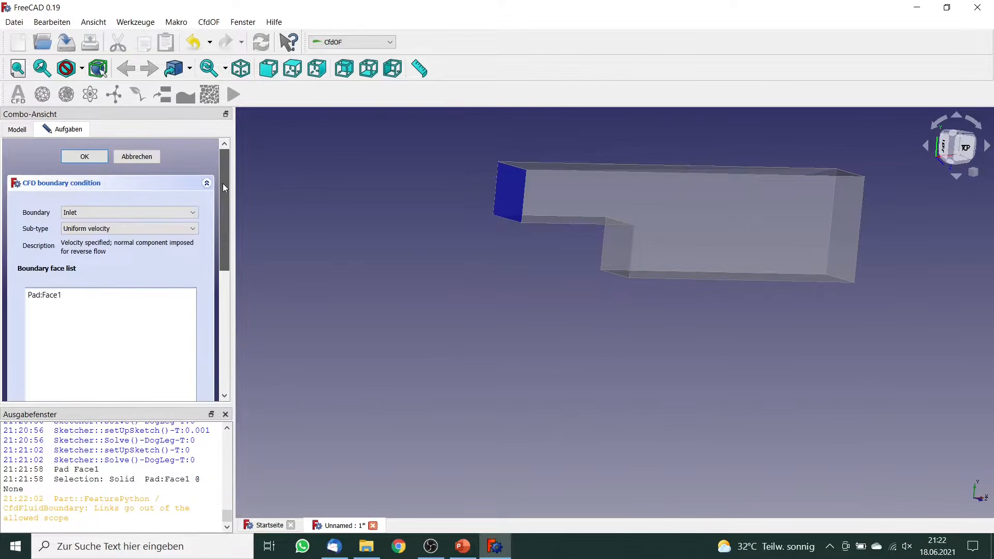
left_click(85, 156)
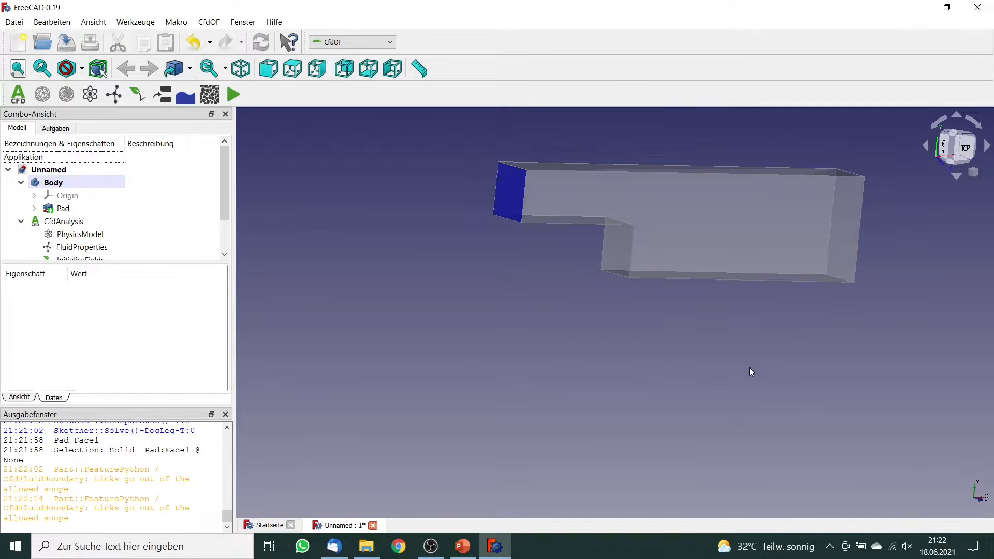
middle_click_drag(751, 364, 590, 343)
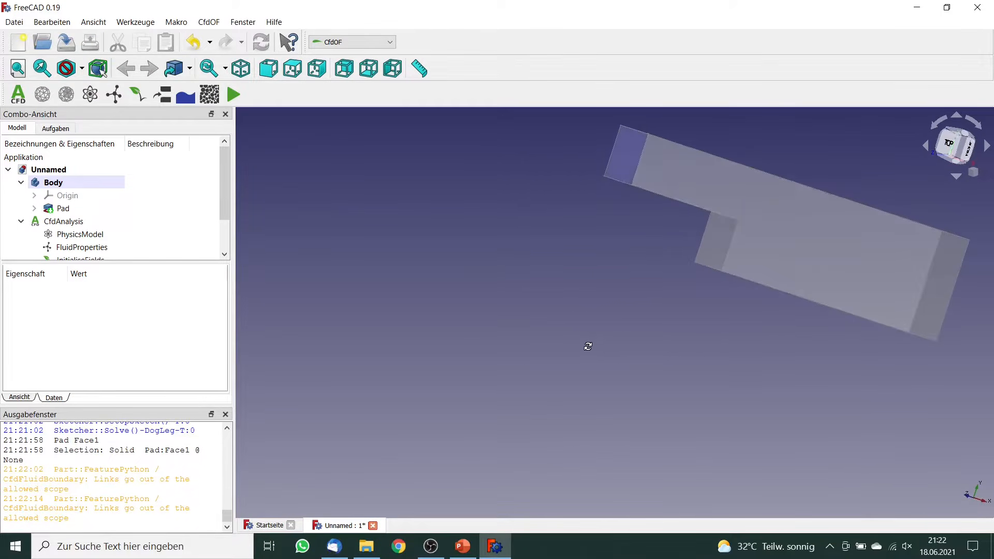
Add a fluid boundary on the pad's wide end face as an Outlet with static pressure and accept it.
left_click(934, 282)
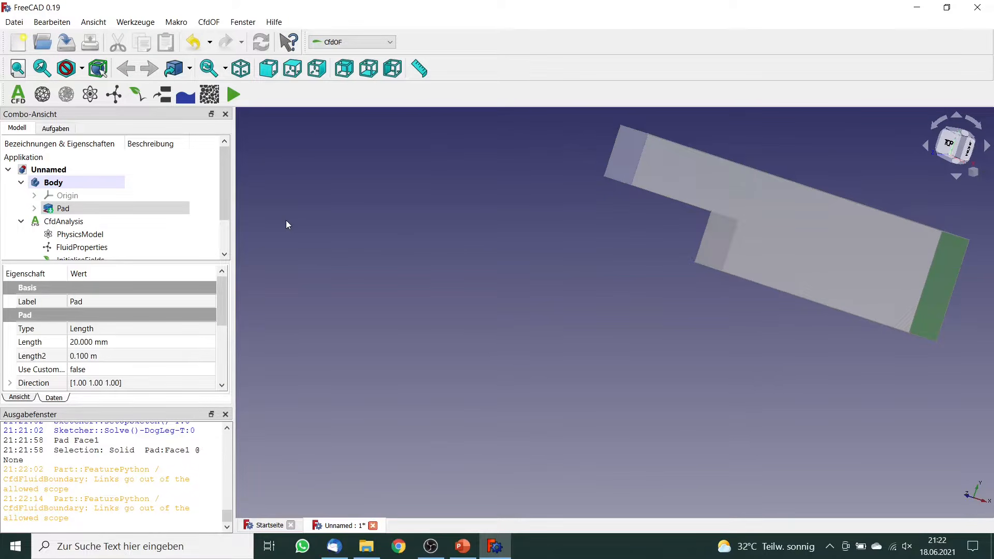
left_click(165, 94)
left_click(88, 214)
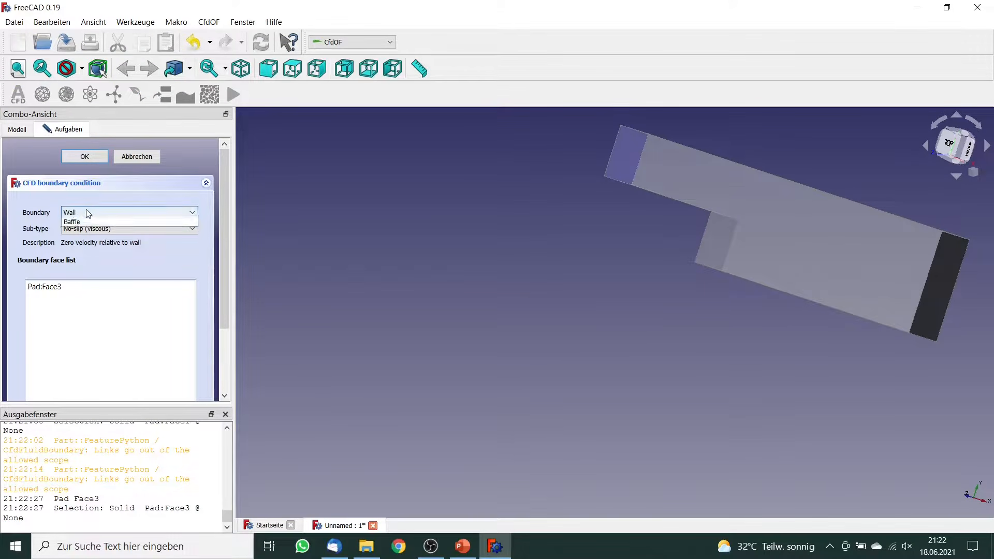
left_click(89, 236)
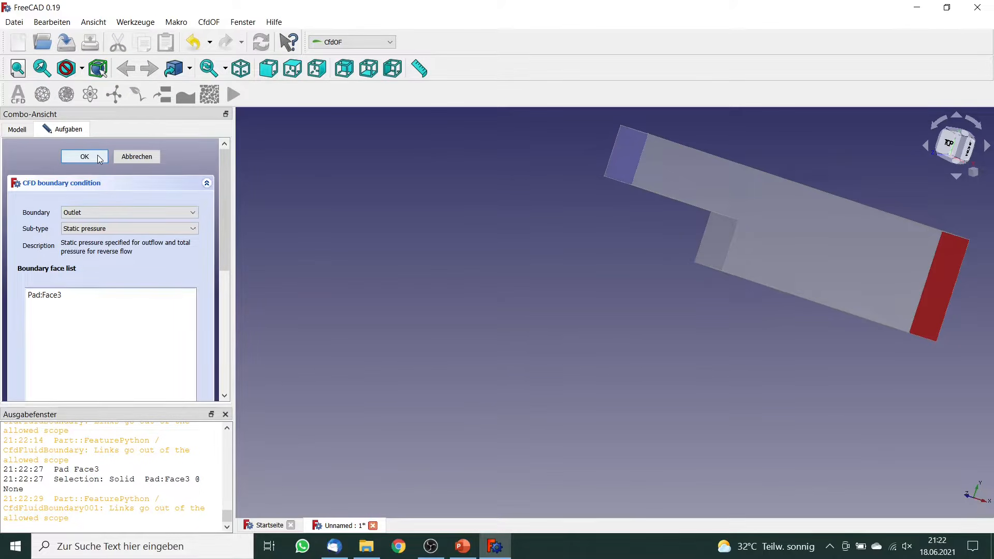
left_click(84, 156)
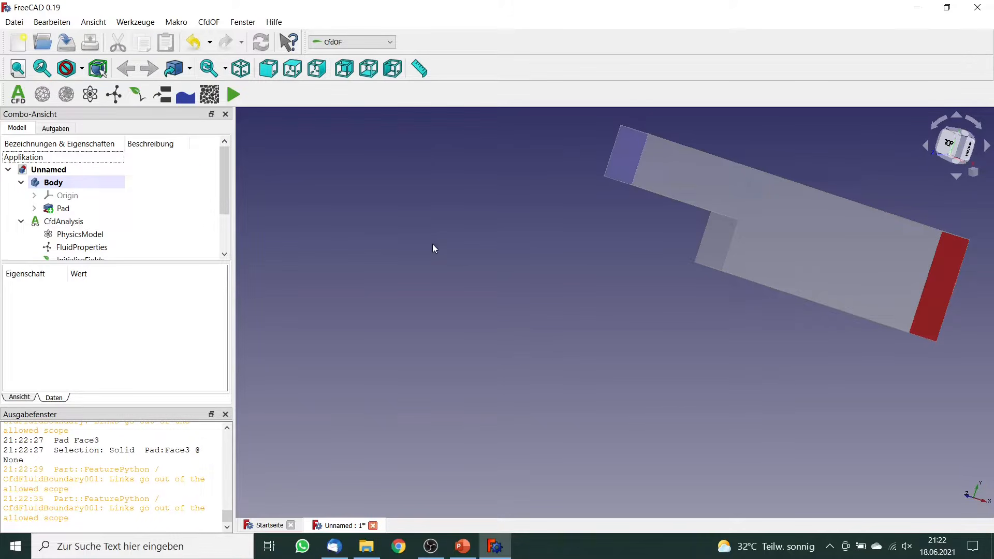
Add a fluid boundary on one L-shaped face of the pad as a Constraint with sub-type Symmetry and accept it.
mouse_move(592, 266)
middle_mouse_down()
mouse_move(585, 273)
mouse_move(595, 262)
middle_mouse_up()
mouse_move(830, 244)
middle_mouse_down()
mouse_move(806, 259)
mouse_move(848, 216)
mouse_move(829, 256)
middle_mouse_up()
right_click(780, 415)
middle_click_drag(785, 344, 476, 367)
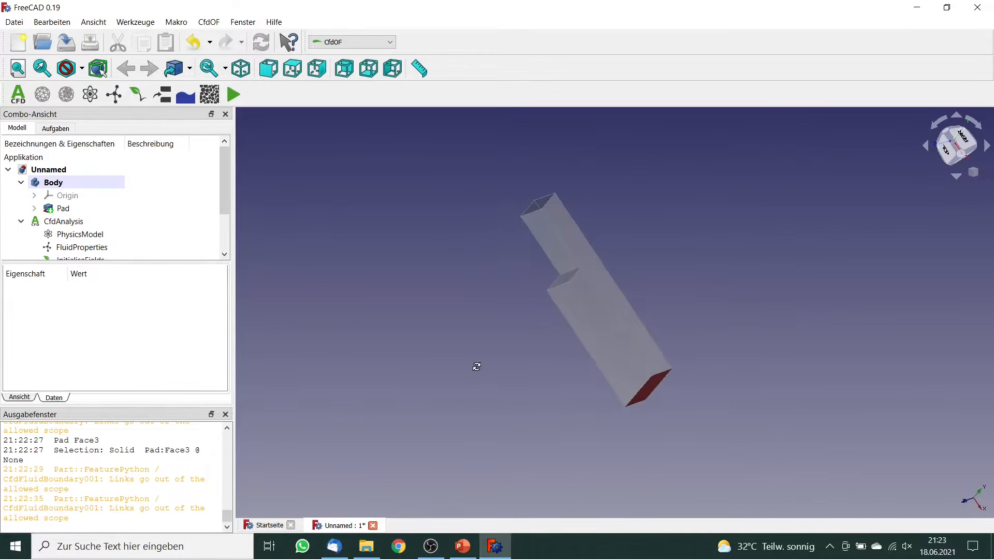
left_click(589, 325)
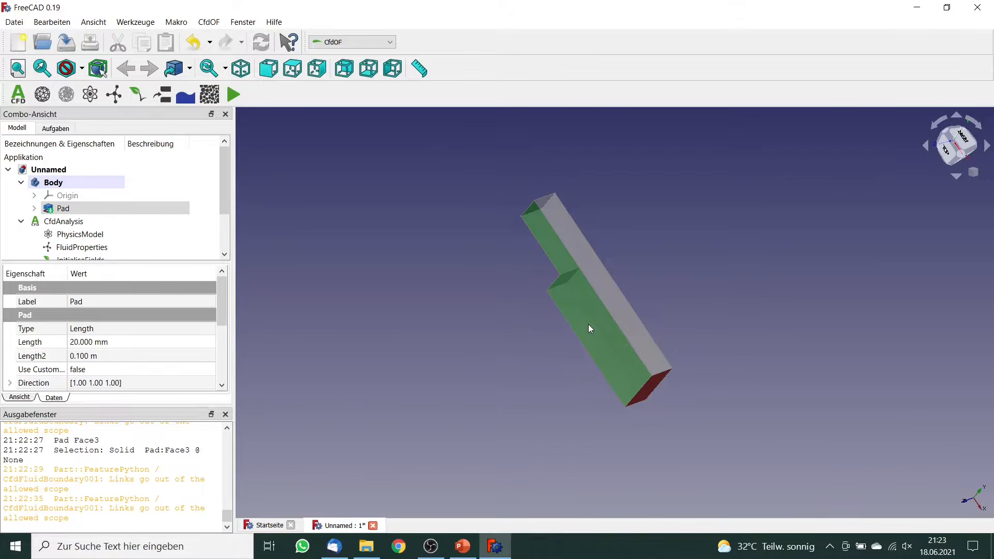
left_click(187, 97)
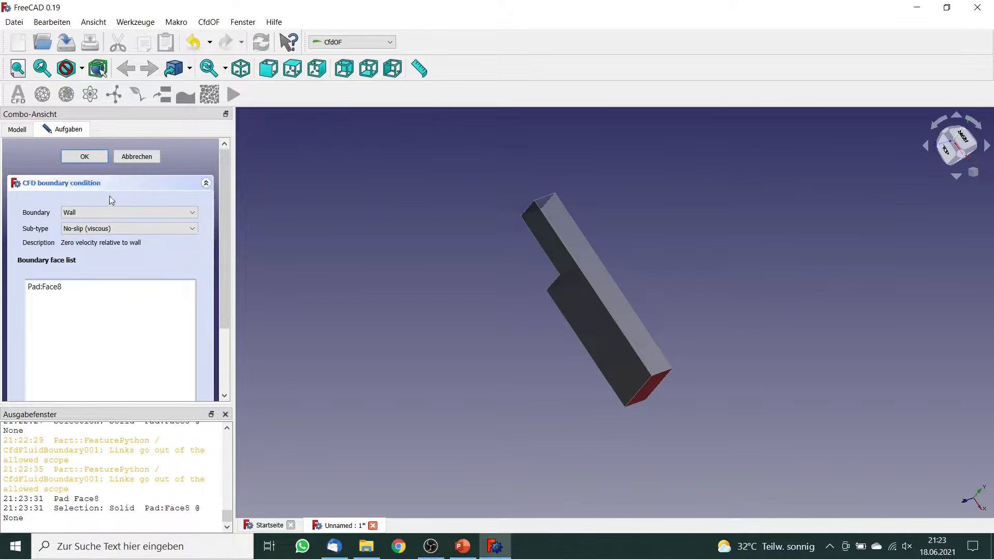
left_click(106, 210)
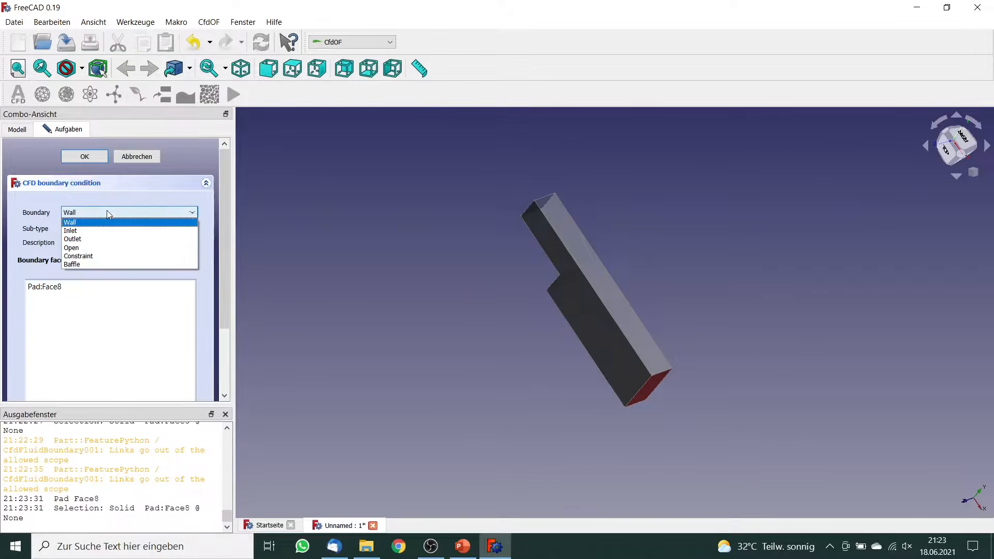
left_click(100, 259)
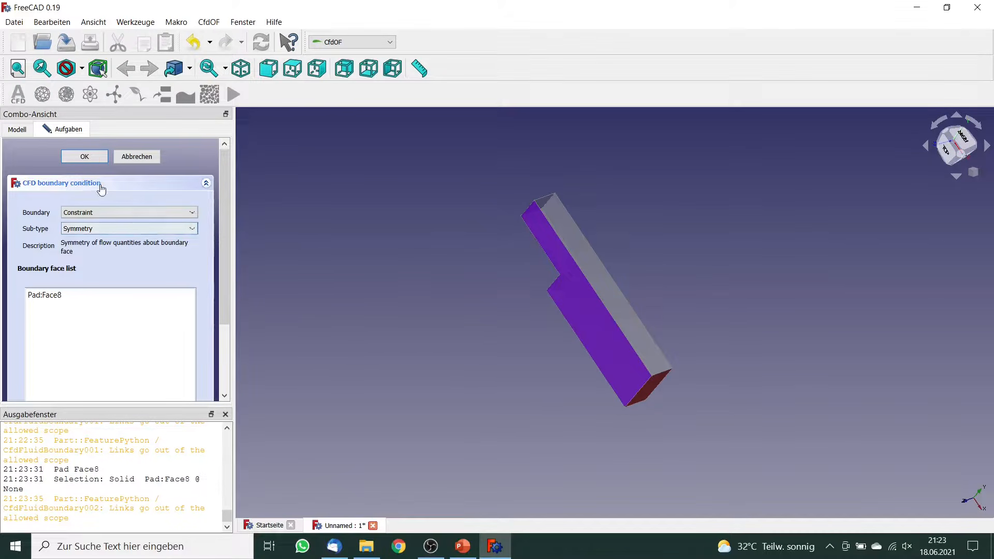
left_click(85, 157)
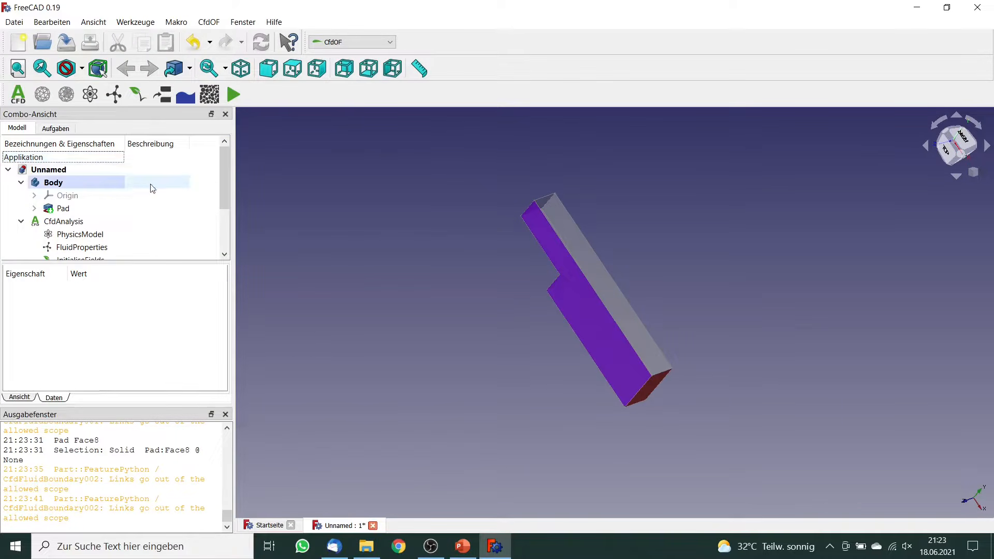
left_click_drag(224, 175, 226, 219)
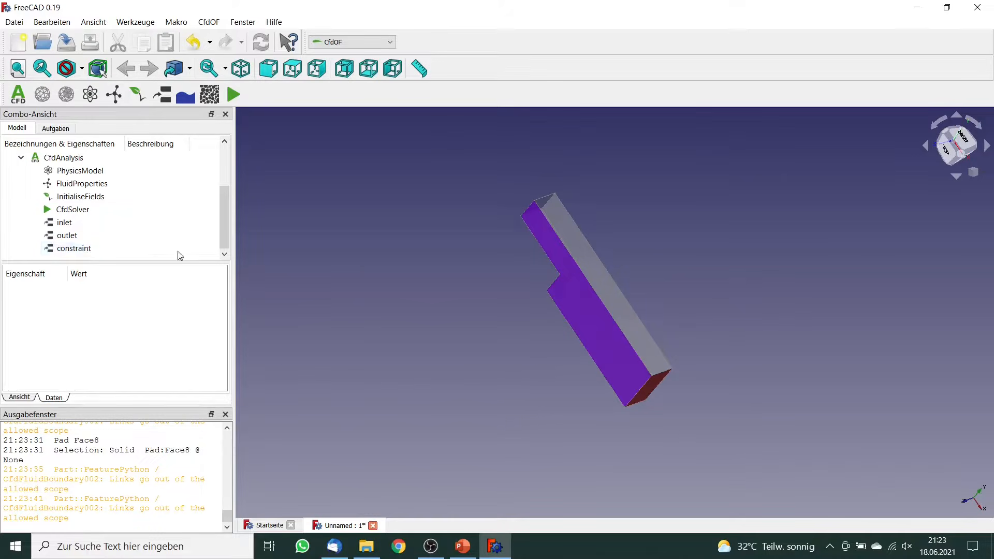
Start a no-slip (viscous) Wall boundary on the long straight side face and add the side faces of the wide and narrow sections.
left_click(573, 235)
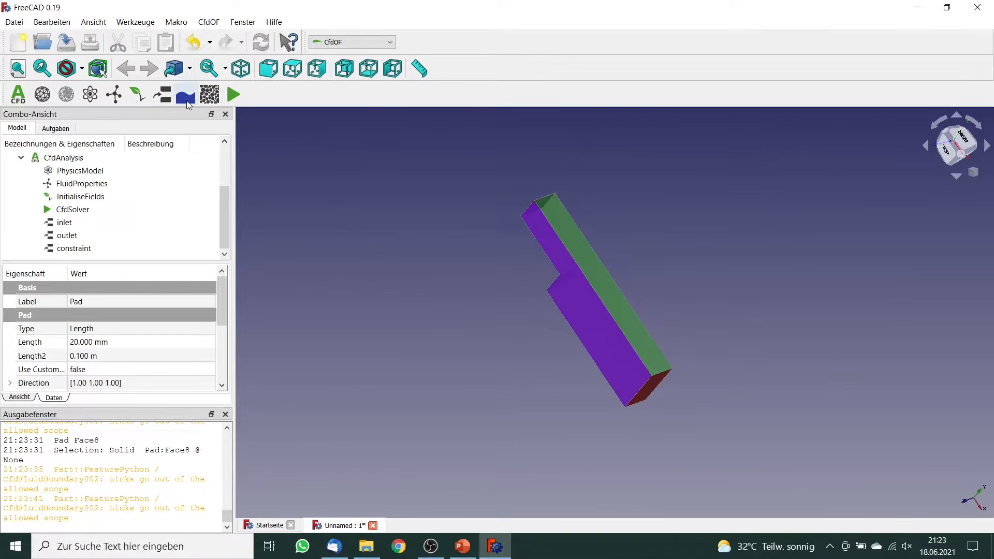
left_click(162, 94)
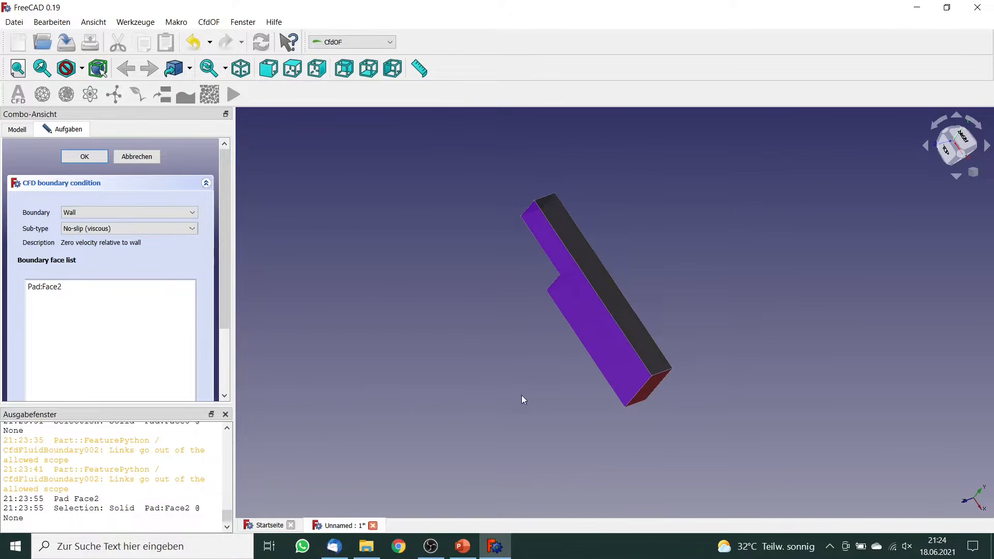
middle_click_drag(561, 371, 654, 279)
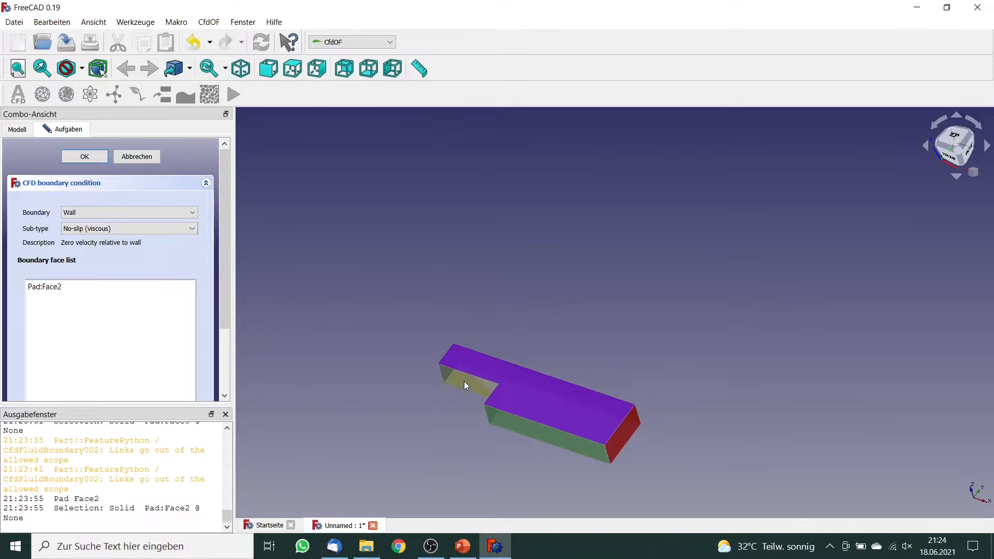
left_click_drag(225, 313, 221, 370)
left_click(113, 346)
Add the small step face between the narrow and wide sections to the wall boundary and accept the boundary condition.
middle_click_drag(412, 402, 454, 411)
right_click(566, 382)
left_click(508, 428)
middle_click_drag(506, 417, 434, 441)
left_click(406, 452)
left_click(111, 347)
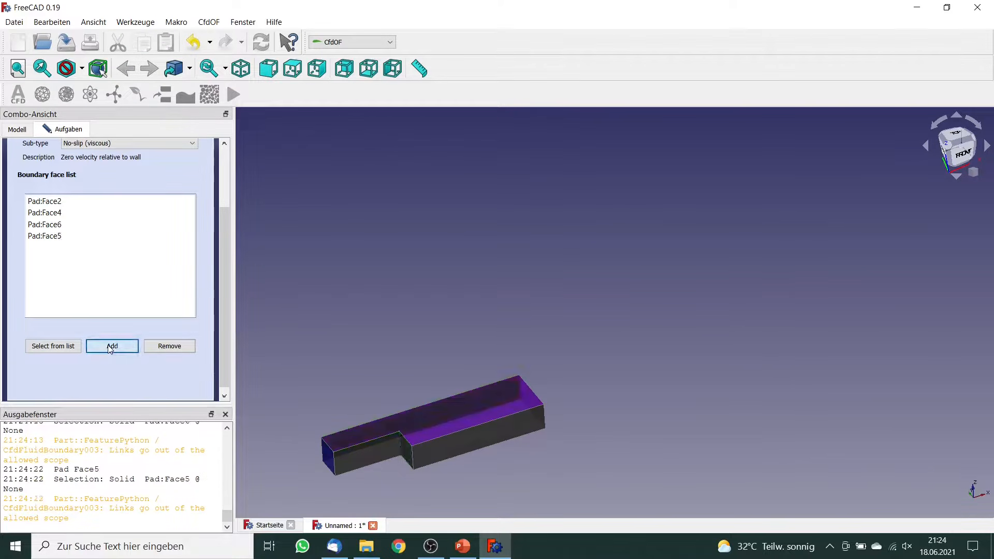
left_click_drag(223, 284, 225, 201)
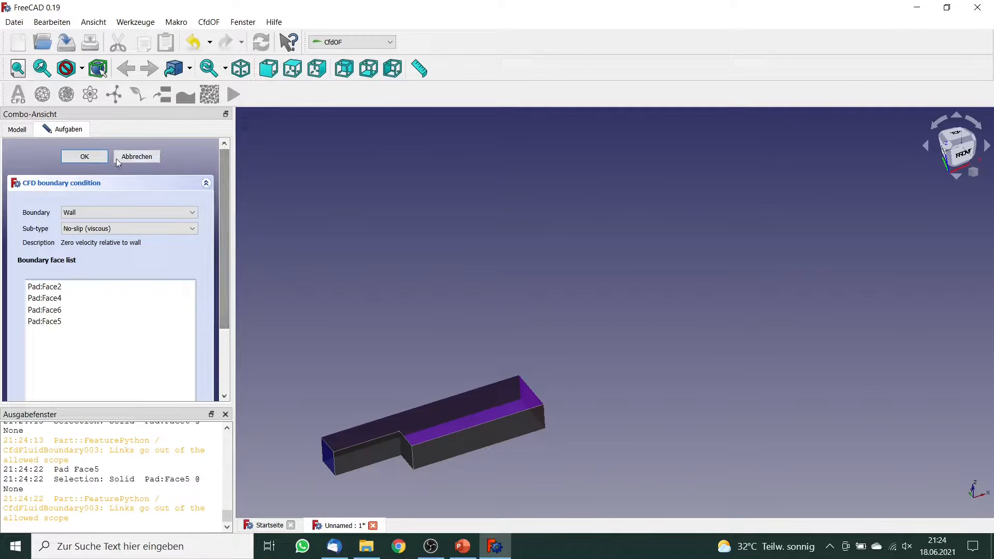
left_click(84, 156)
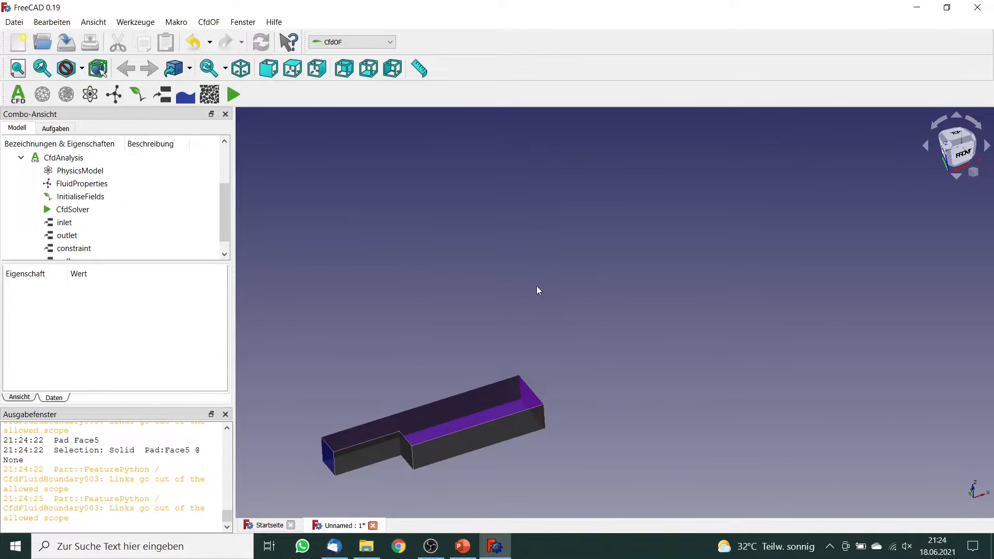
Create a CFD mesh for the Pad from the model tree.
middle_click_drag(521, 302, 623, 335)
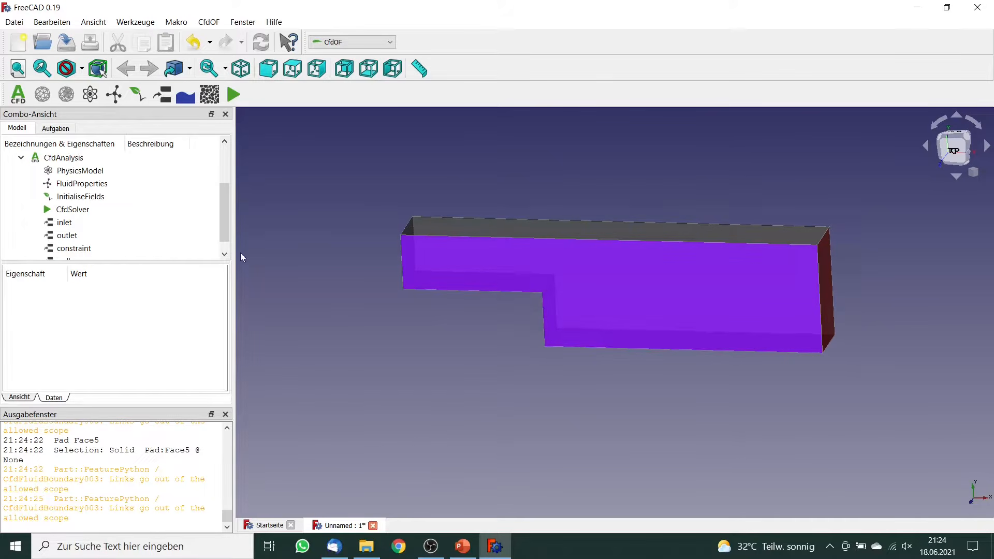
left_click_drag(226, 228, 228, 190)
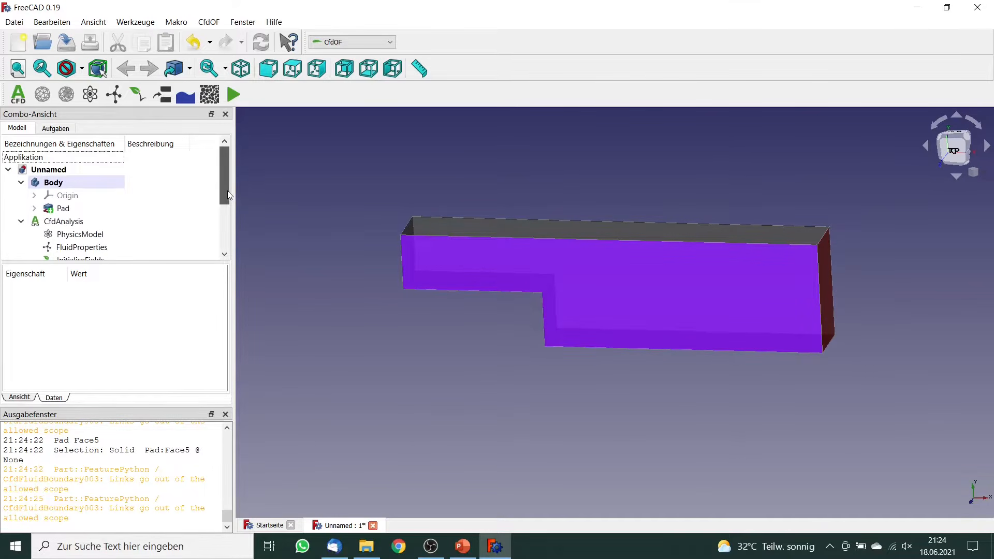
left_click(63, 209)
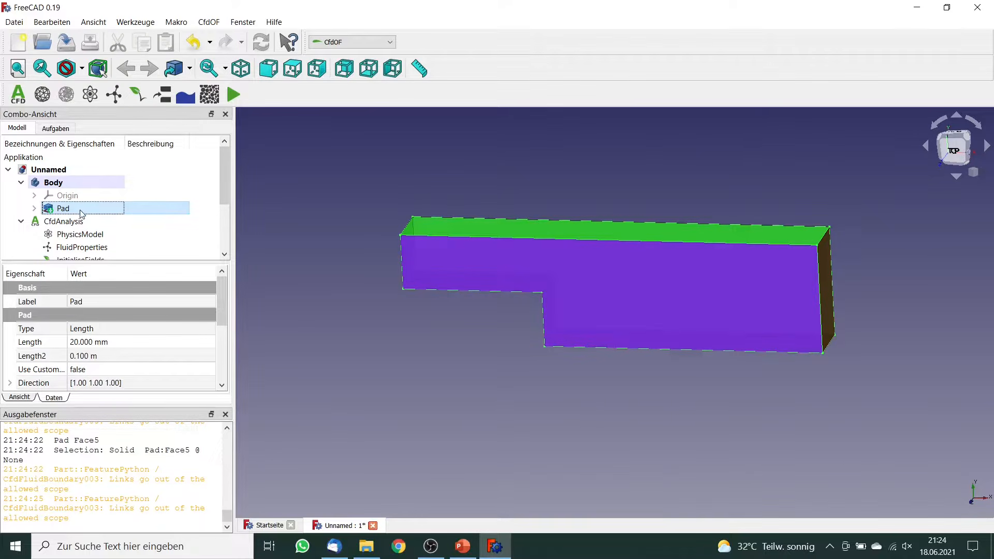
left_click(43, 95)
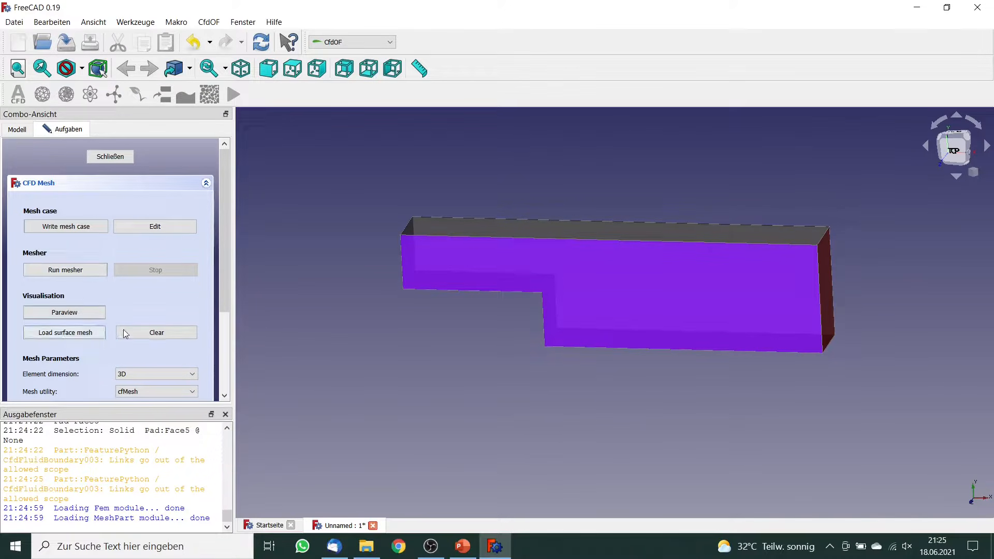
Keep cfMesh as the mesh utility and set the base element size to 5 mm.
left_click_drag(228, 276, 221, 346)
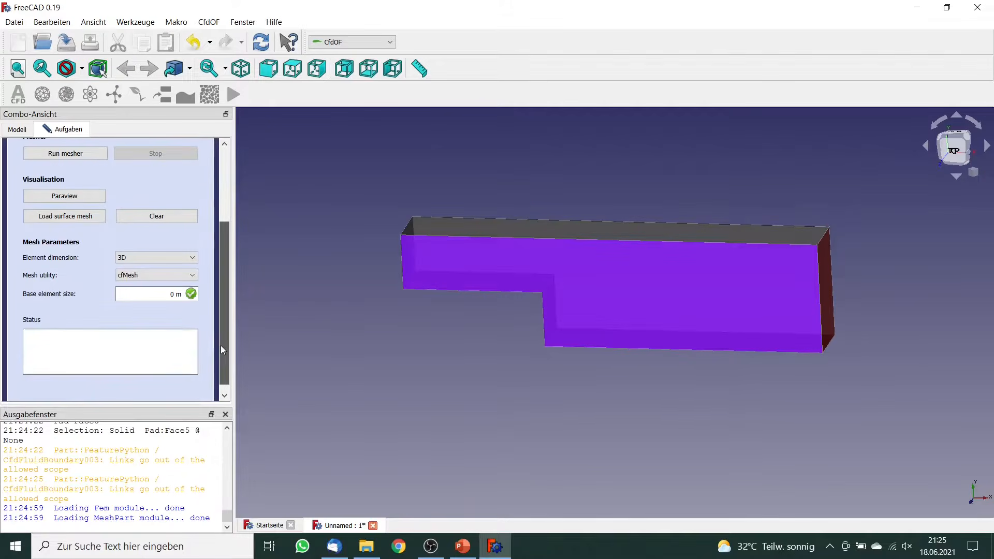
left_click(193, 279)
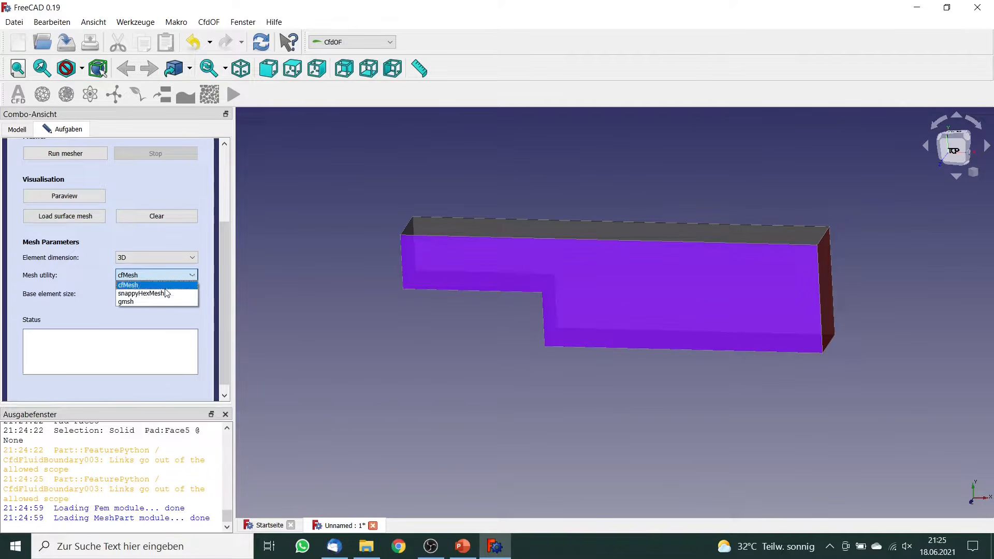
left_click(165, 286)
left_click(171, 293)
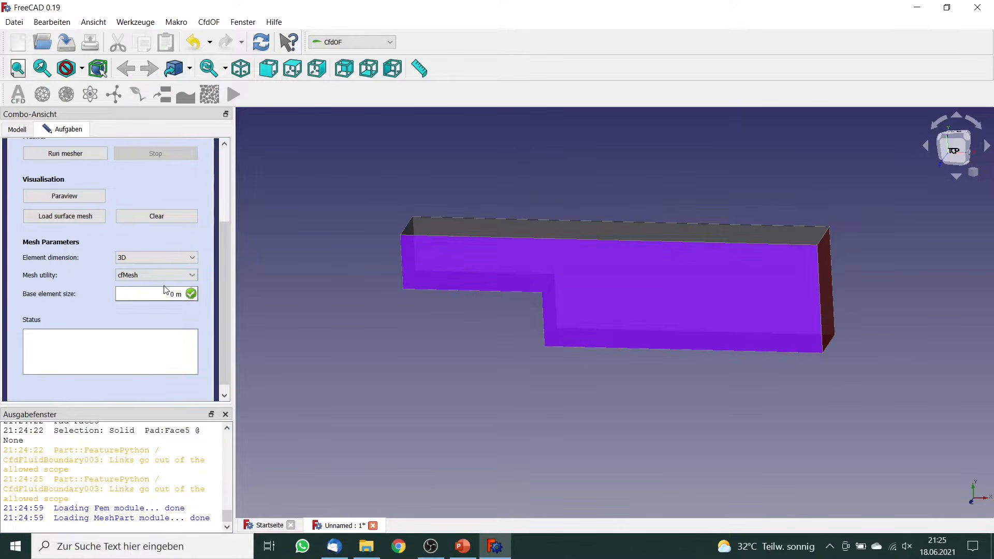
triple_click(172, 294)
type("5 mm")
Write the mesh case, then view the generated meshCase folder and close it again.
left_click_drag(223, 253, 232, 186)
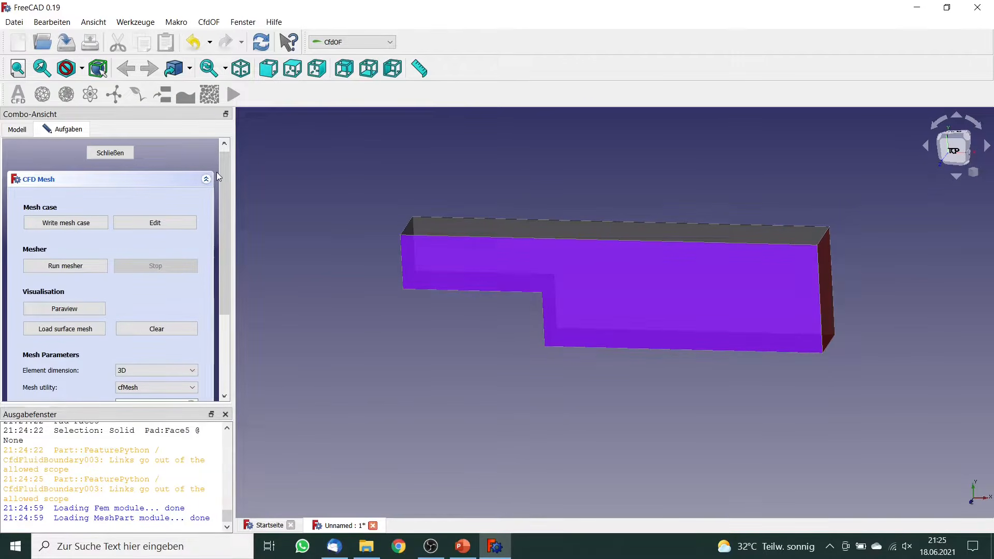
left_click(84, 222)
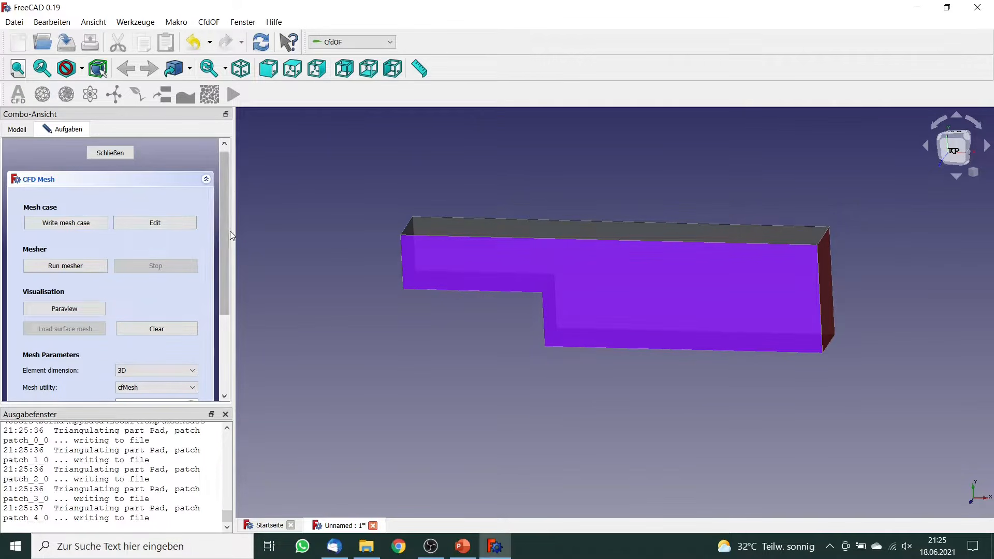
scroll(159, 338, "down", 4)
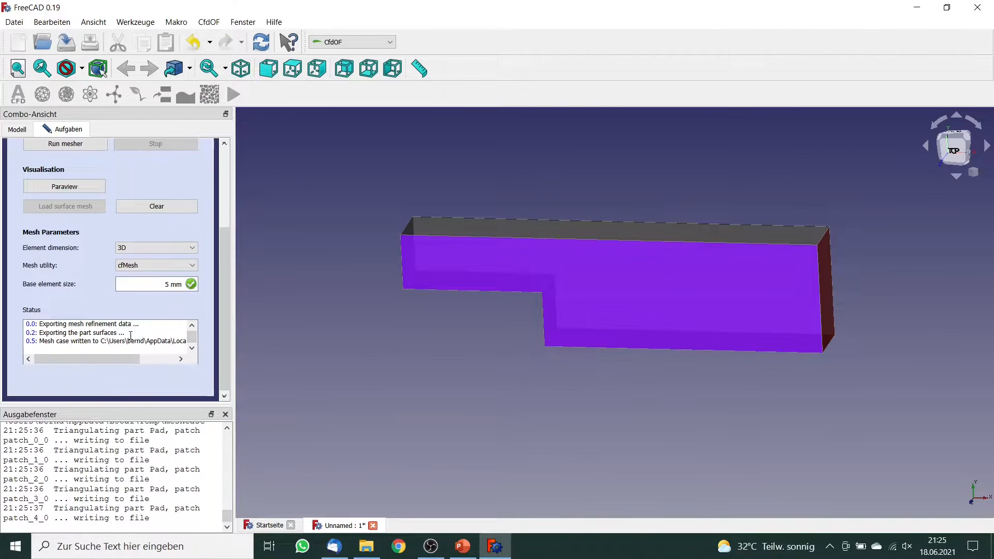
left_click_drag(225, 306, 226, 225)
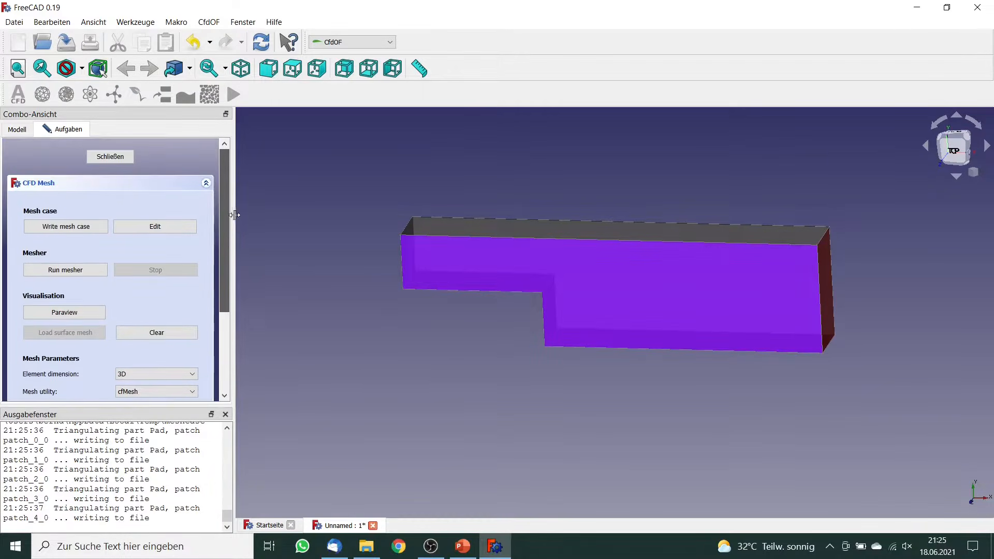
left_click(172, 226)
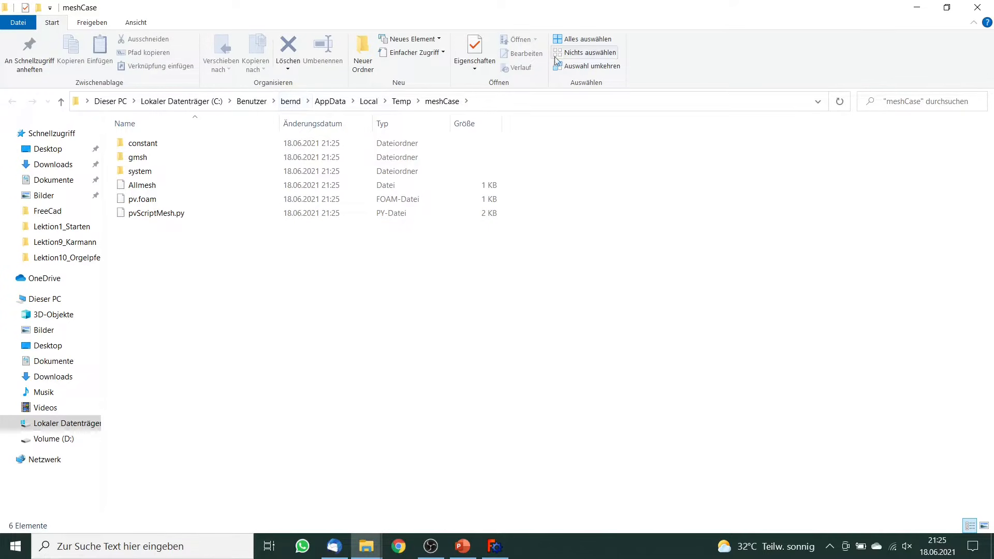
left_click(978, 6)
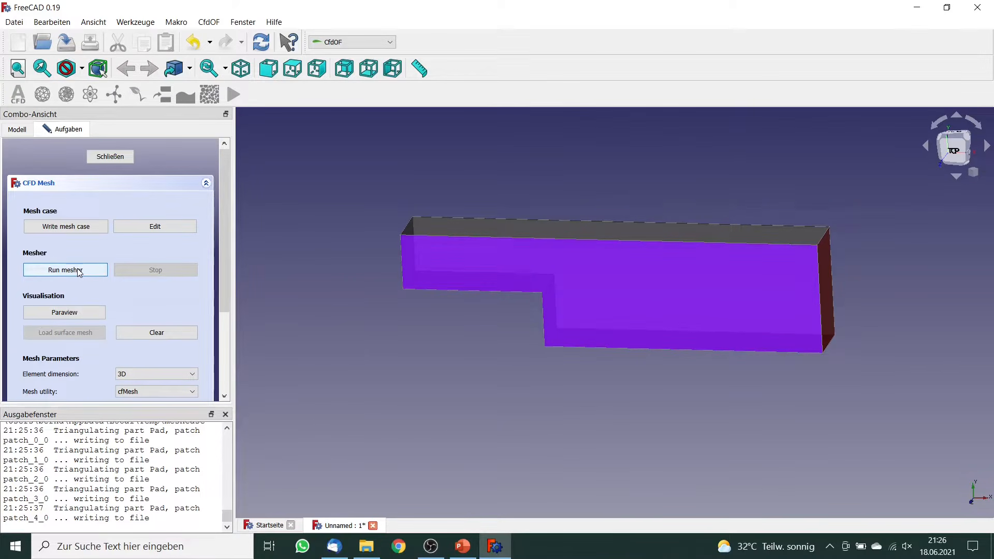
Run the mesher and load the resulting surface mesh onto the model.
scroll(77, 270, "down", 3)
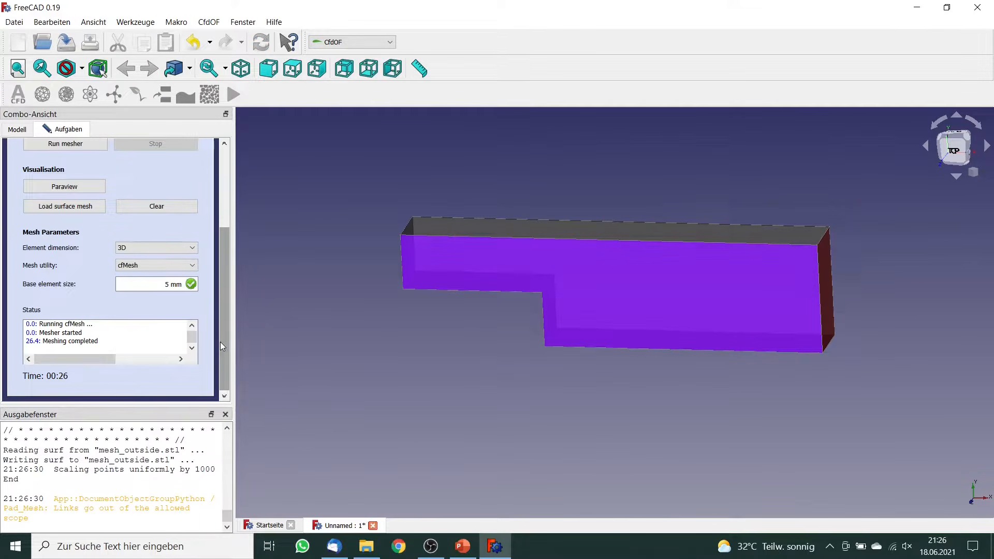
left_click_drag(225, 326, 219, 244)
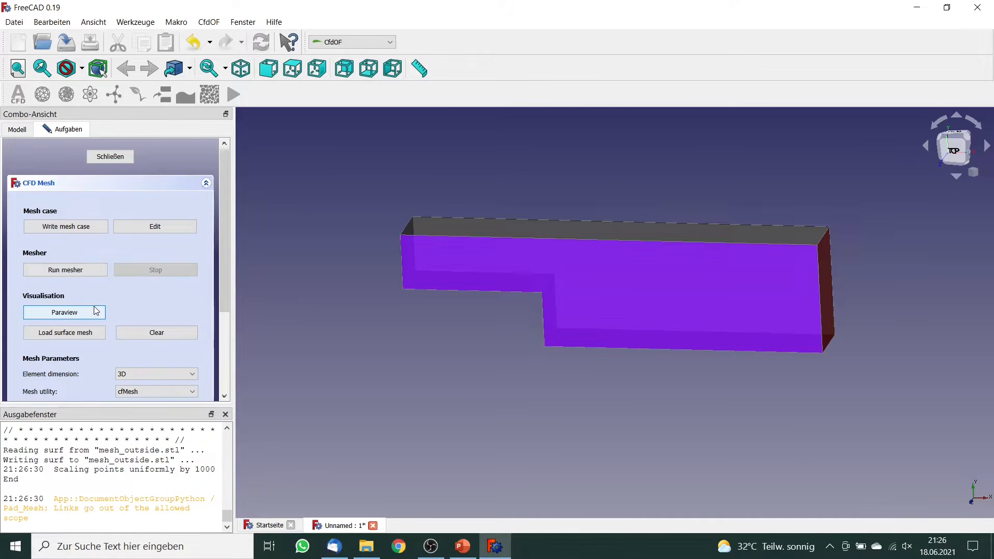
left_click(81, 334)
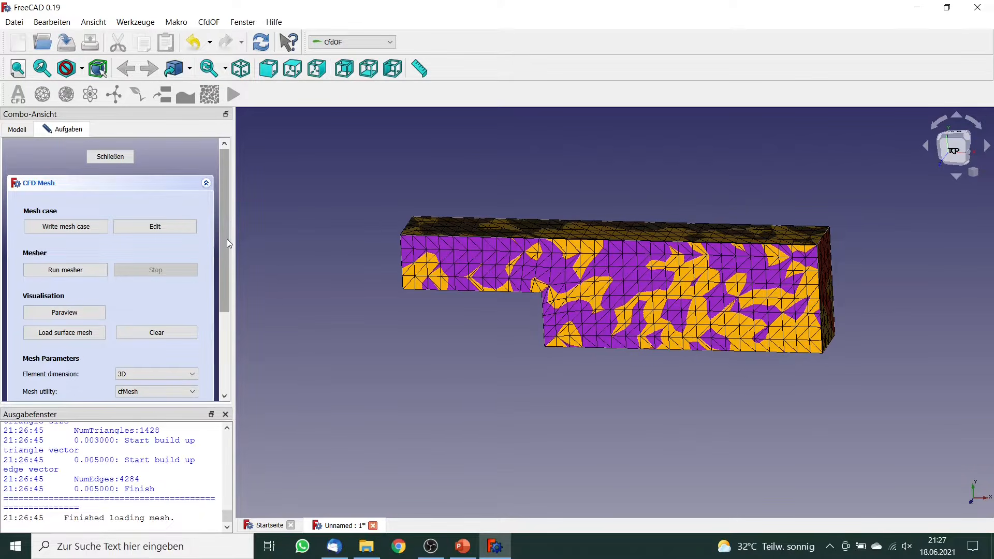
Close the CFD mesh settings and bring Pad_Mesh into view in the model tree.
left_click_drag(227, 239, 222, 197)
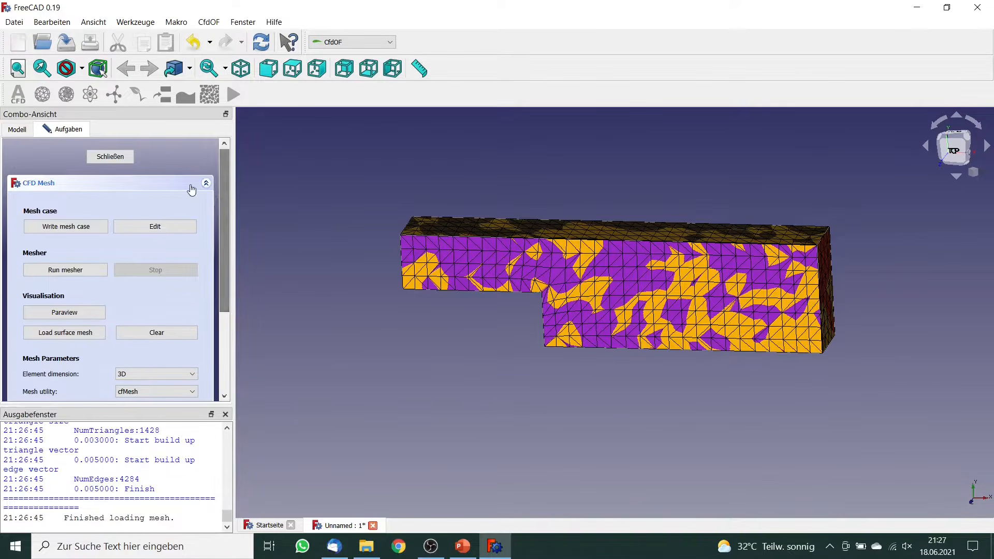
left_click(124, 157)
left_click_drag(223, 178, 226, 247)
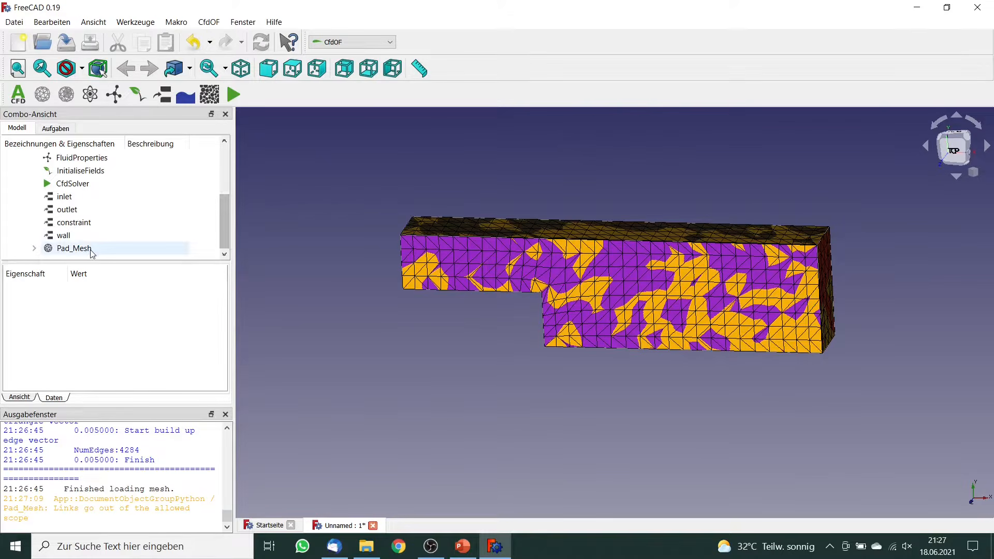
Enable viscous flow in the CfdAnalysis physics model and set its turbulence to RANS, keeping steady, single-phase, incompressible flow and kOmegaSST.
left_click(34, 248)
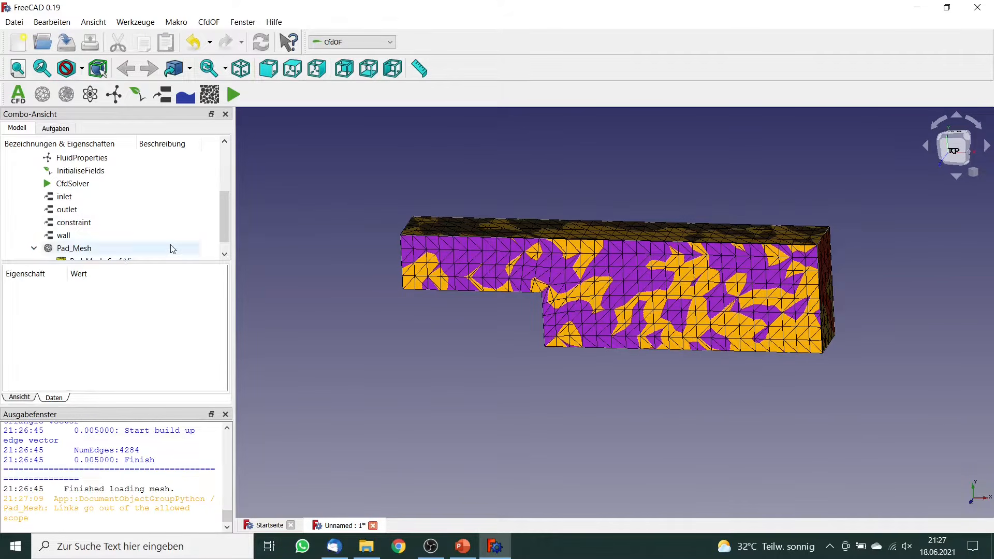
left_click_drag(224, 219, 227, 188)
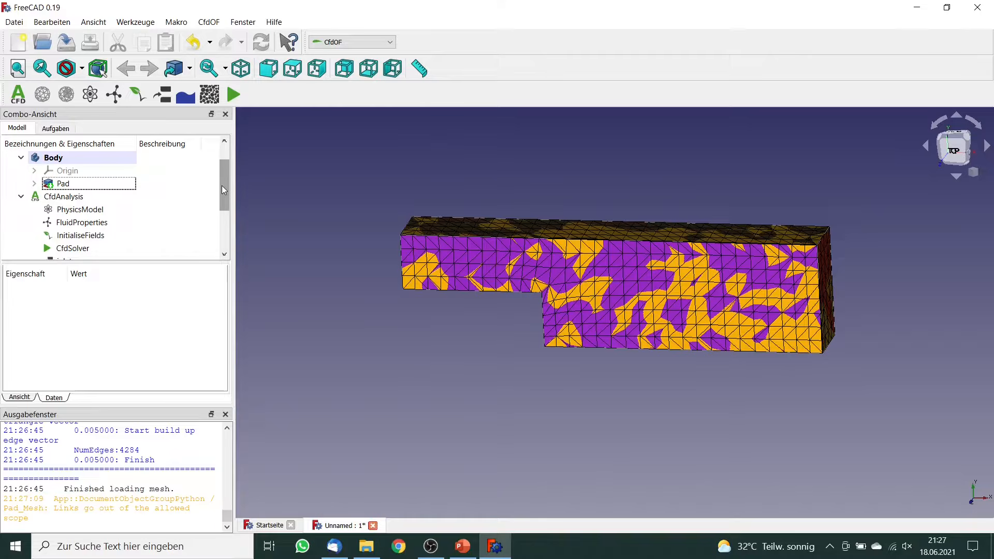
left_click(95, 200)
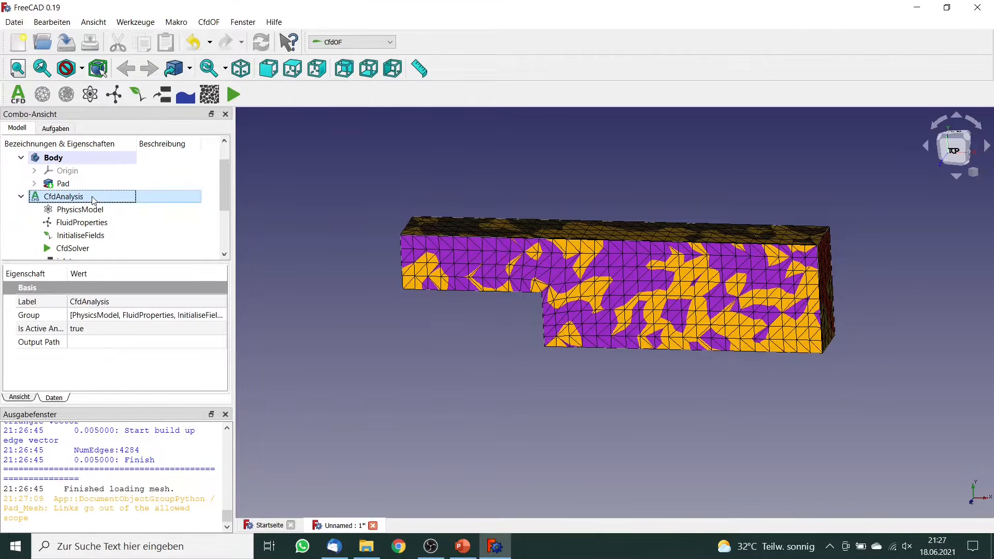
left_click(90, 95)
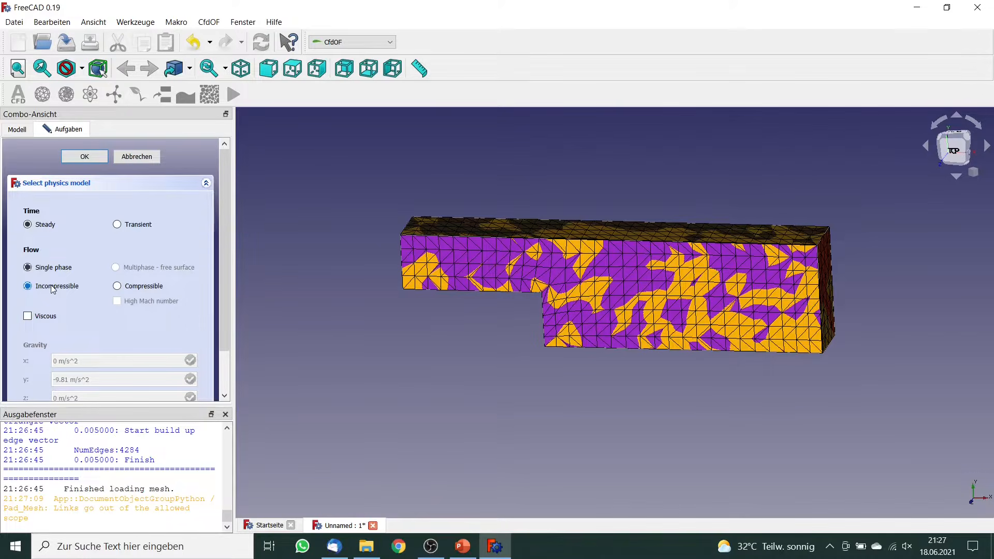
left_click(28, 316)
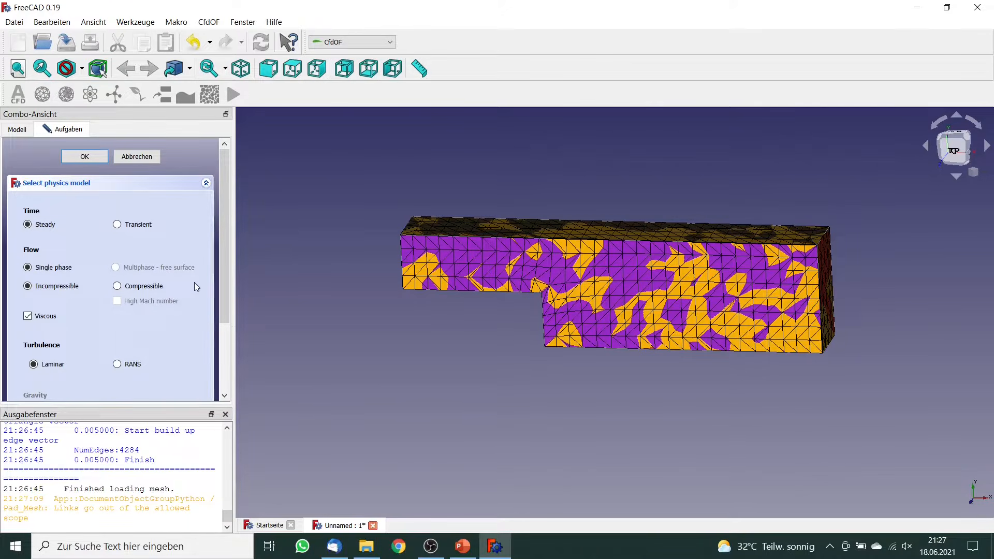
left_click(118, 365)
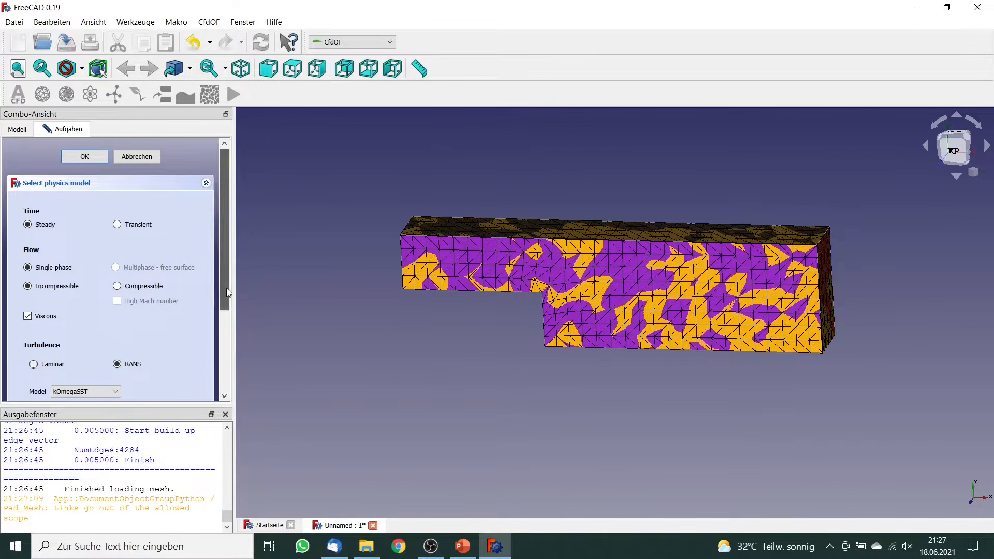
left_click_drag(225, 288, 228, 310)
scroll(228, 310, "down", 2)
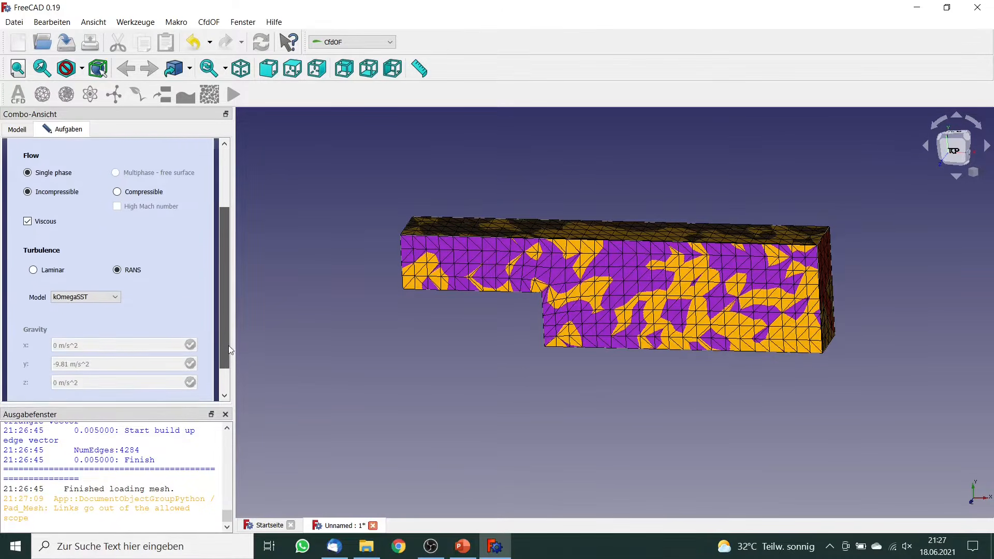
scroll(228, 310, "up", 4)
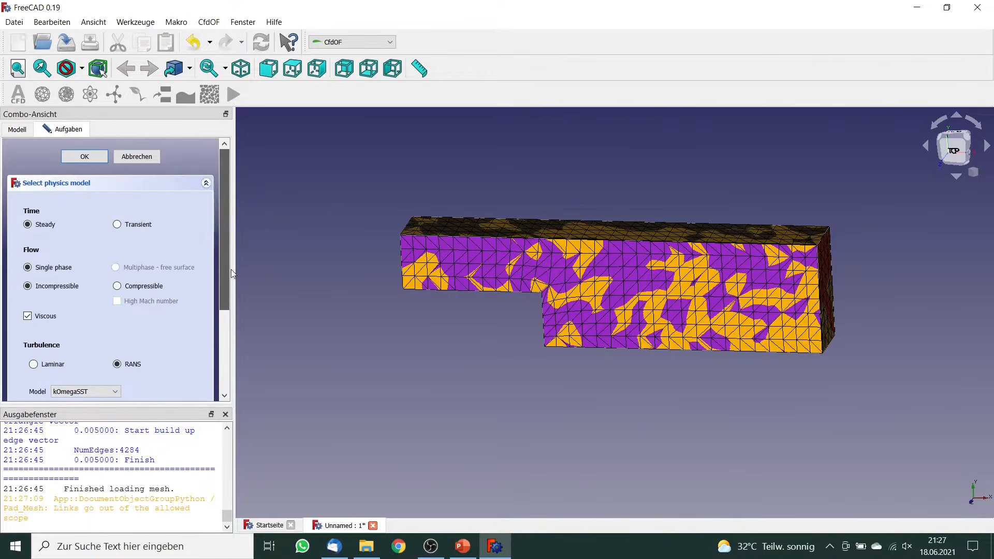
left_click(85, 157)
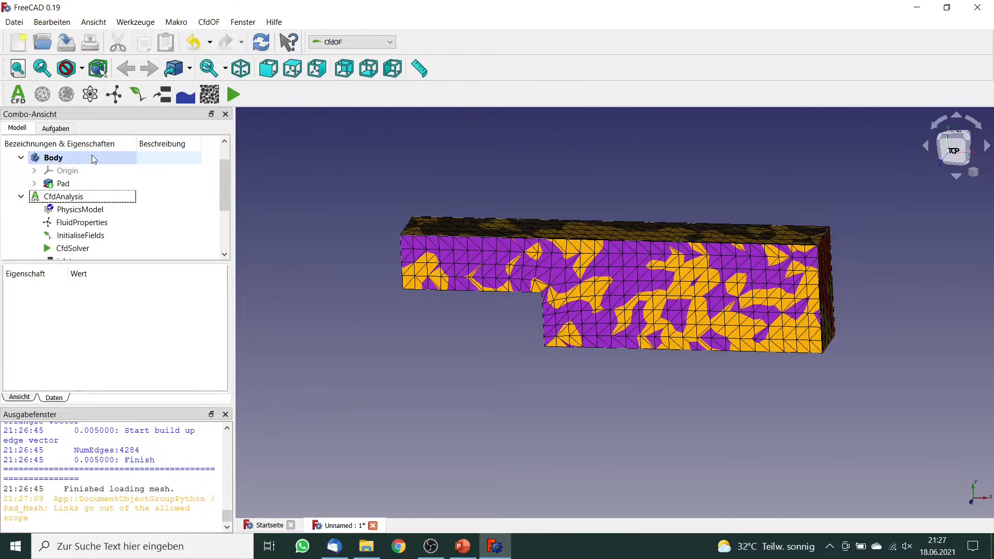
Set the fluid properties to the predefined Water material.
left_click(117, 95)
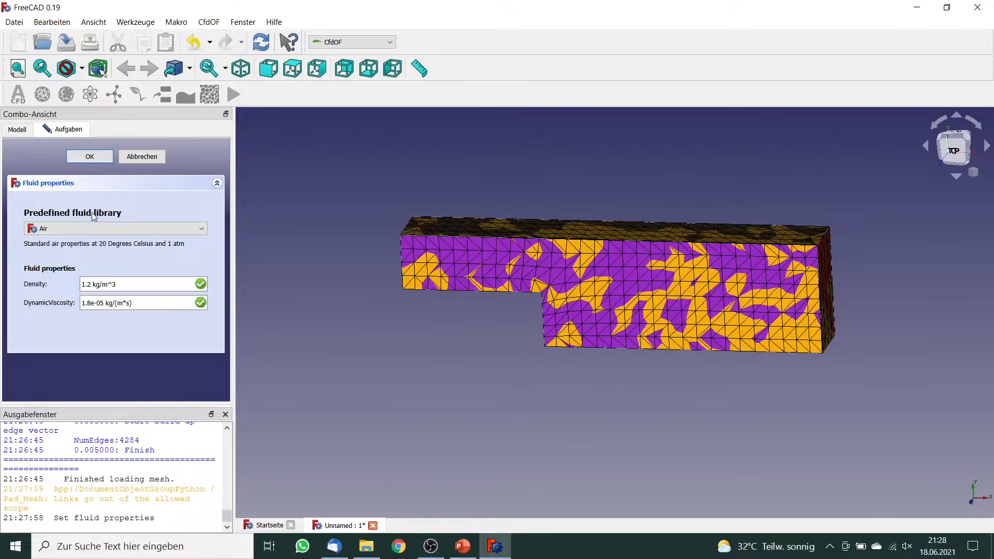
left_click(67, 227)
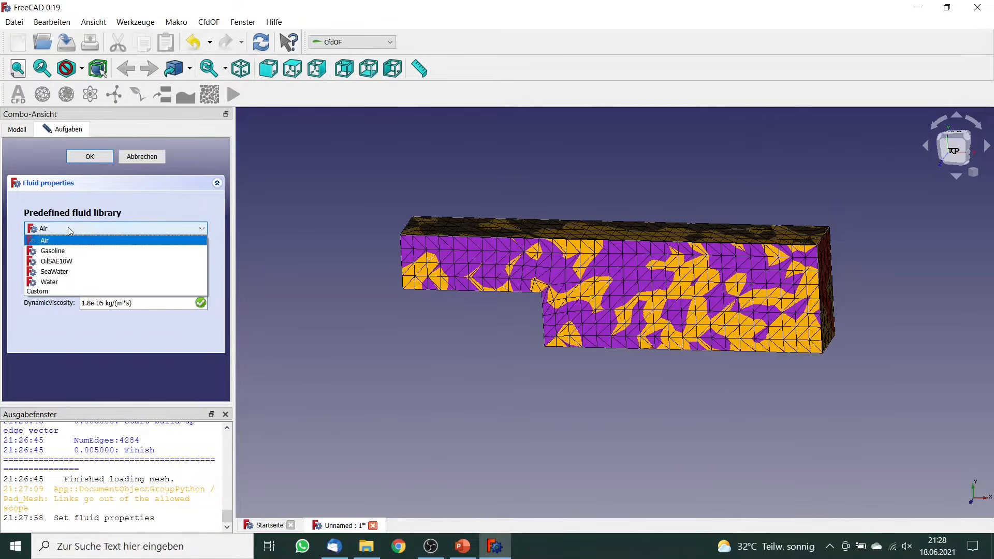
left_click(77, 283)
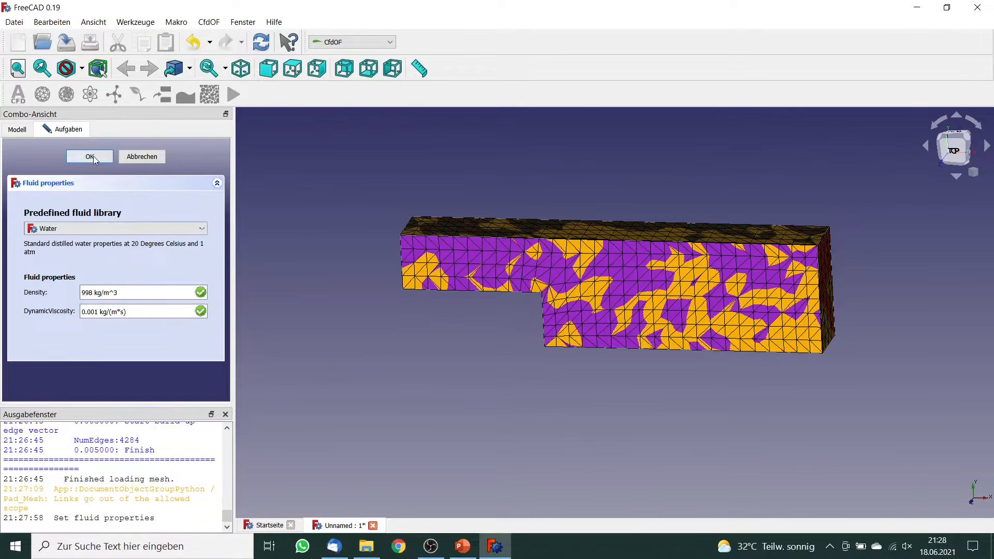
left_click(90, 157)
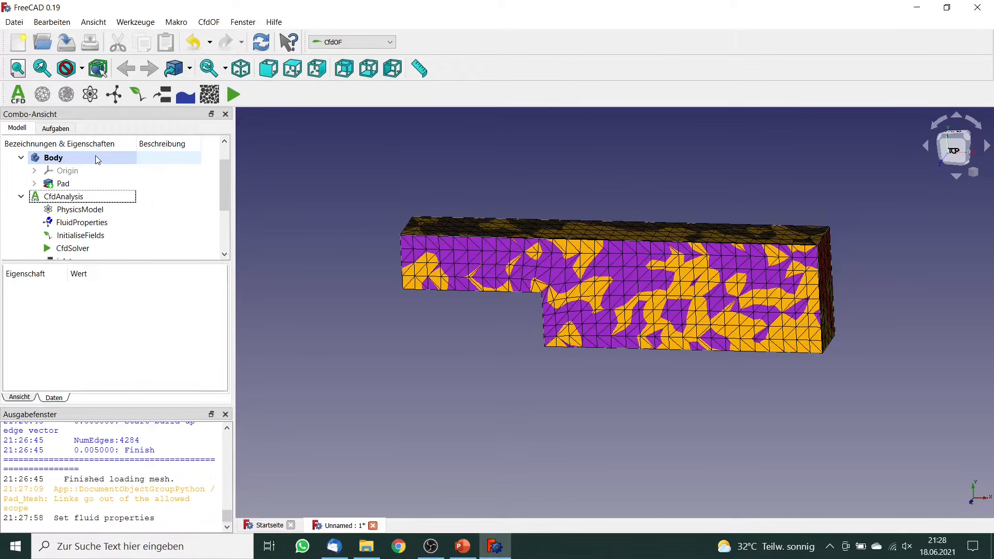
Initialise the pressure field with potential flow, keeping potential flow for velocity and the default turbulence values.
left_click(138, 96)
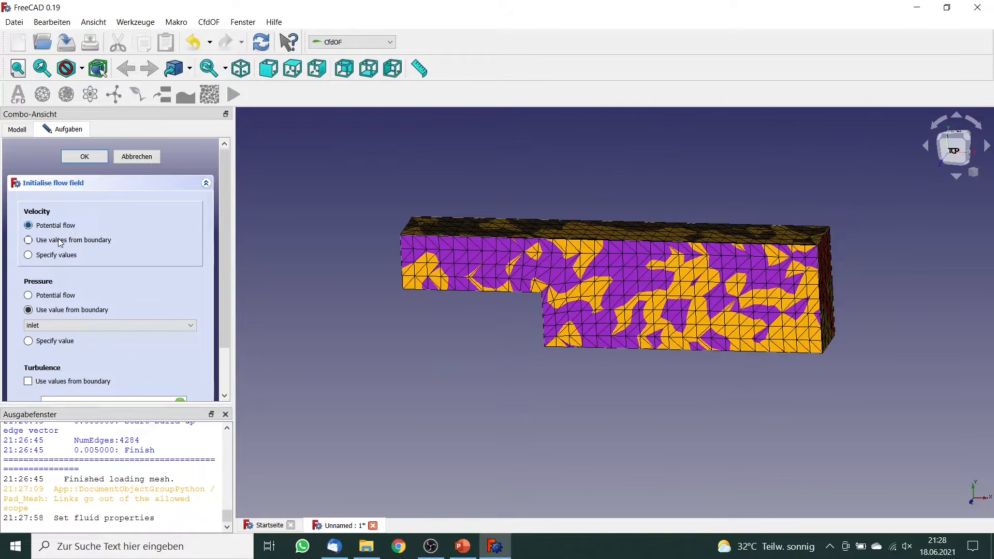
left_click(48, 298)
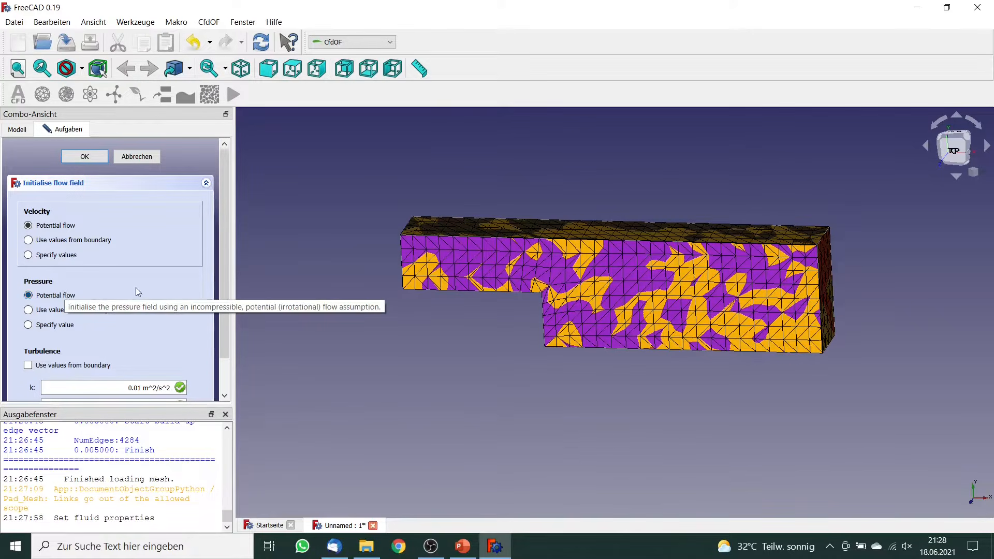
scroll(226, 273, "down", 2)
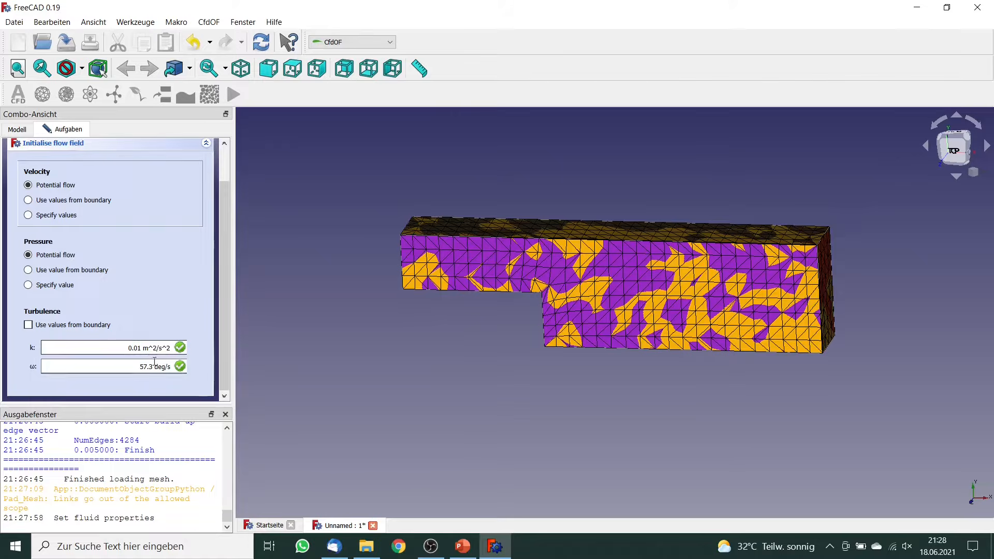
scroll(224, 305, "up", 2)
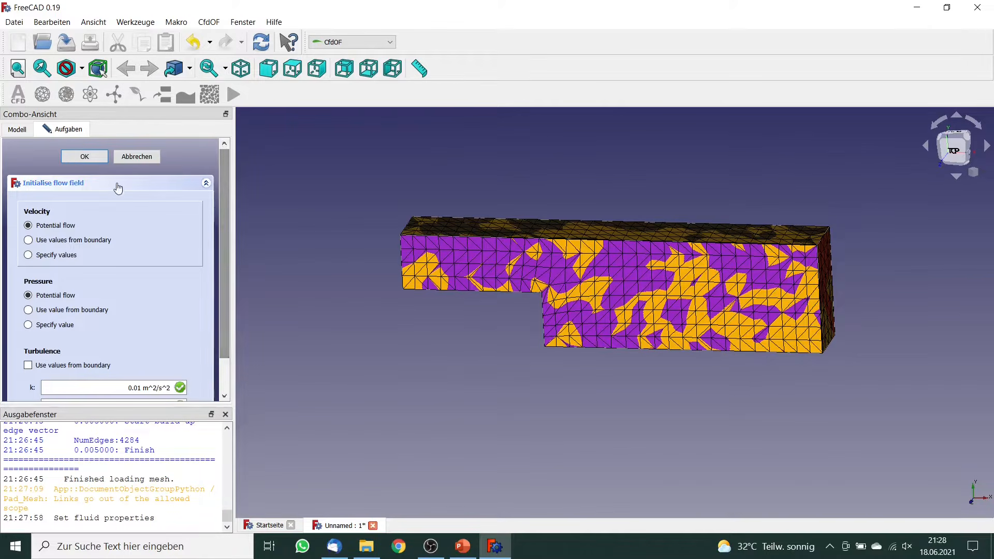
left_click(85, 157)
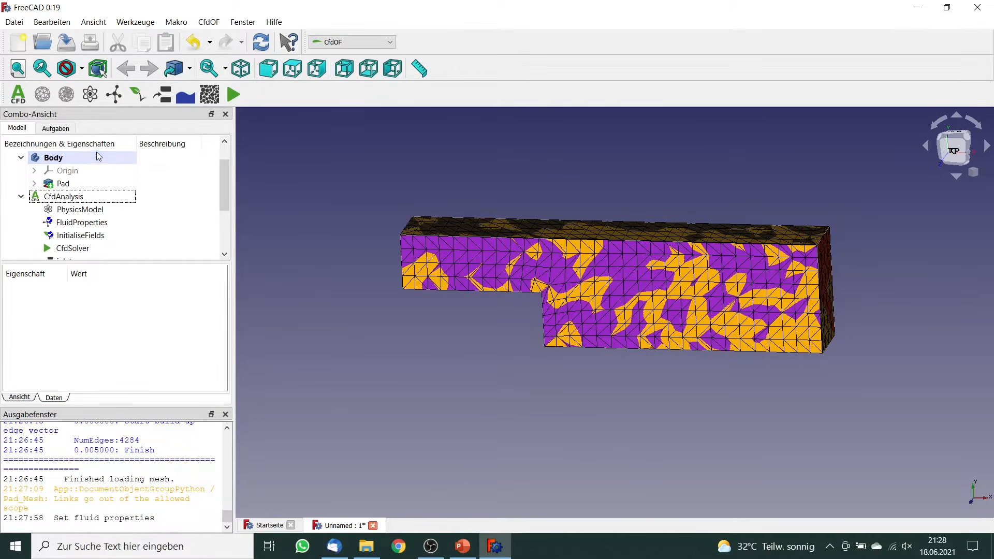
Save the document as Lessen1_Simple_Model.FCStd in the Lektion1_Starten folder, replacing the existing file.
left_click_drag(225, 176, 231, 149)
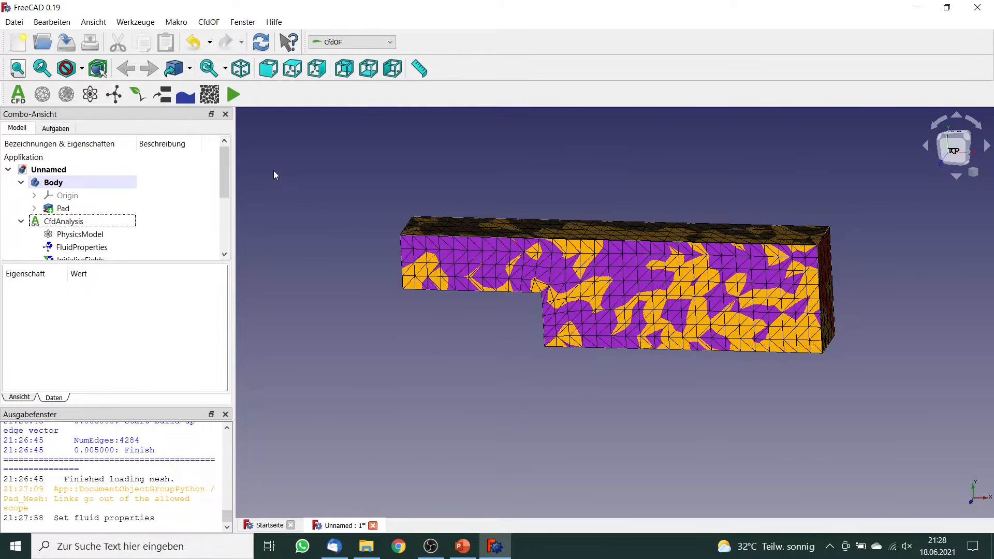
left_click(9, 23)
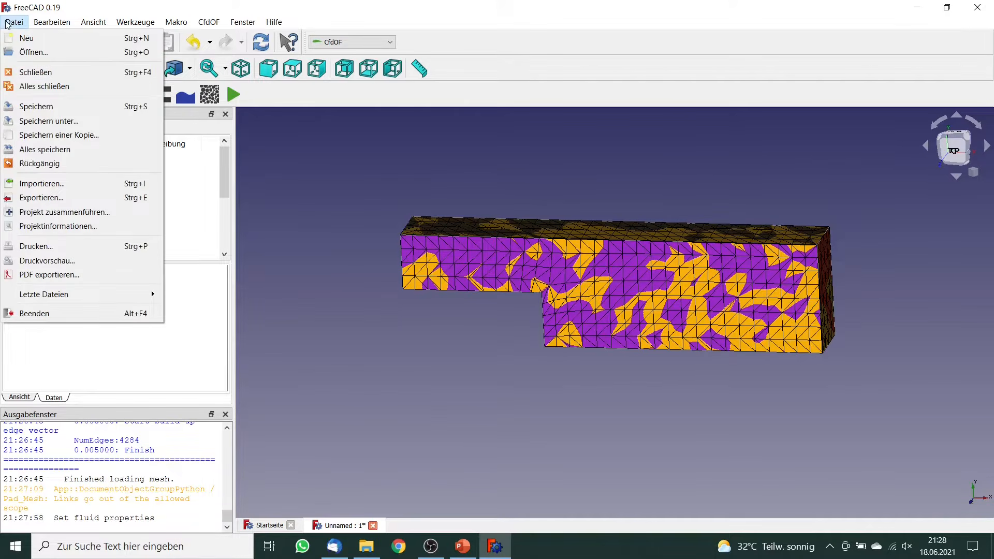
left_click(51, 109)
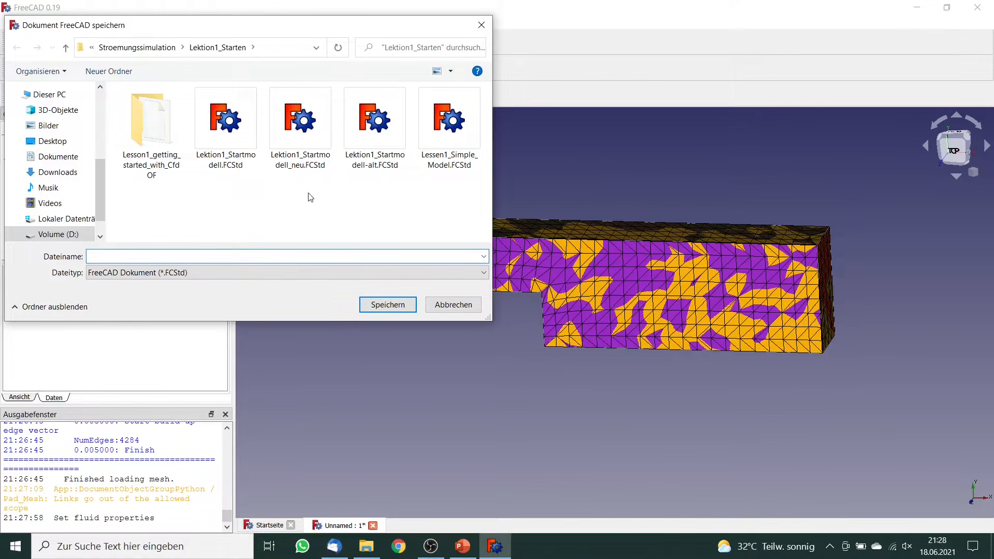
left_click(461, 143)
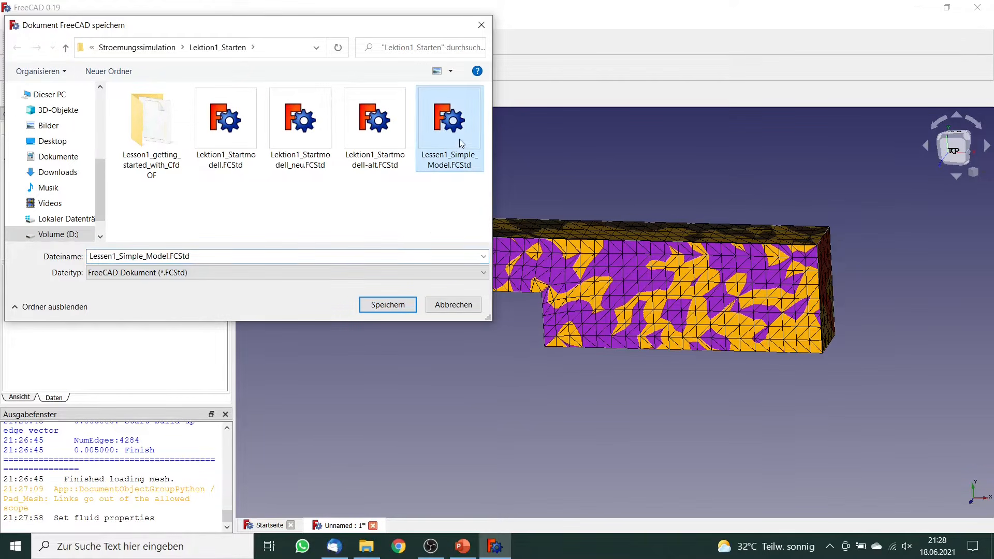
left_click(403, 306)
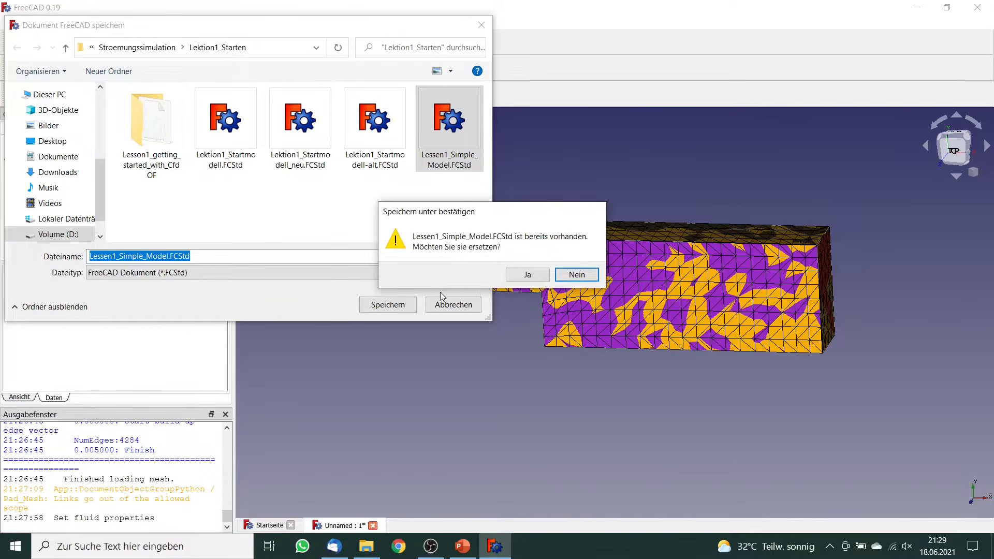
left_click(525, 274)
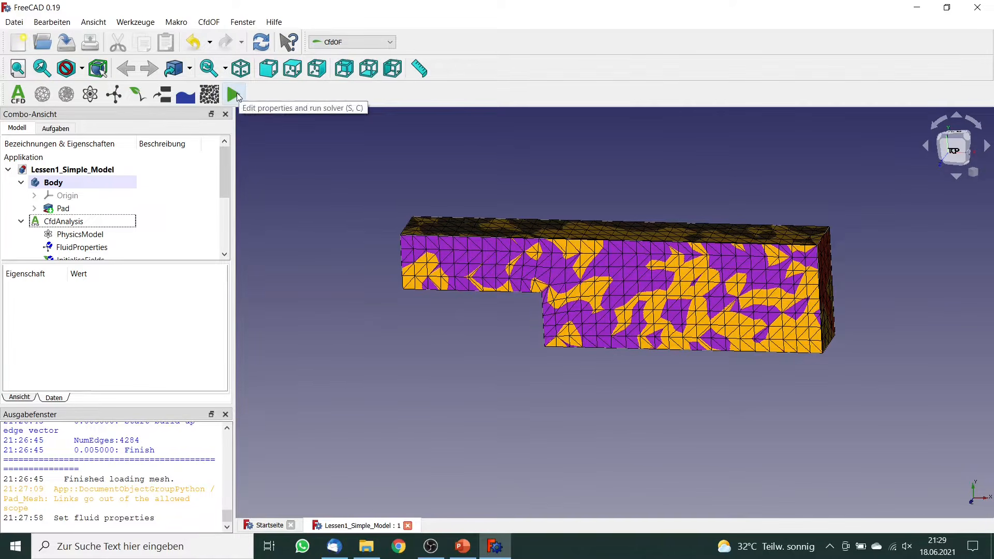
Open the CfdSolver analysis control and write the solver case.
left_click_drag(222, 185, 222, 217)
left_click(95, 211)
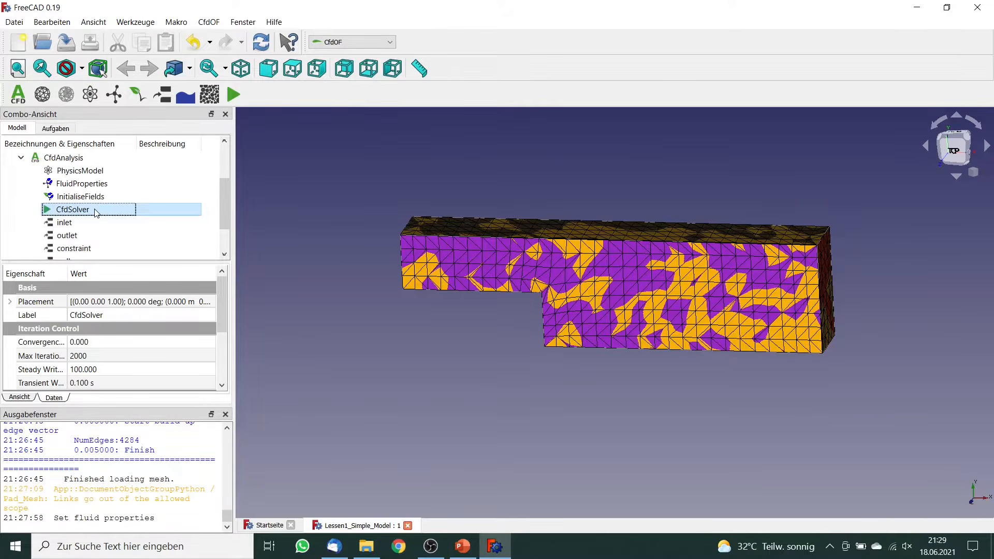
double_click(96, 211)
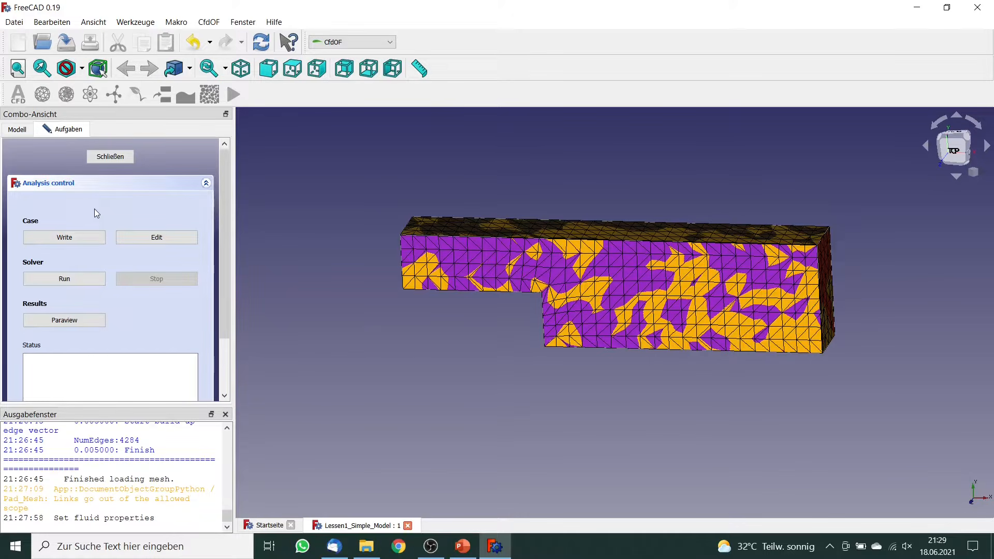
left_click(86, 237)
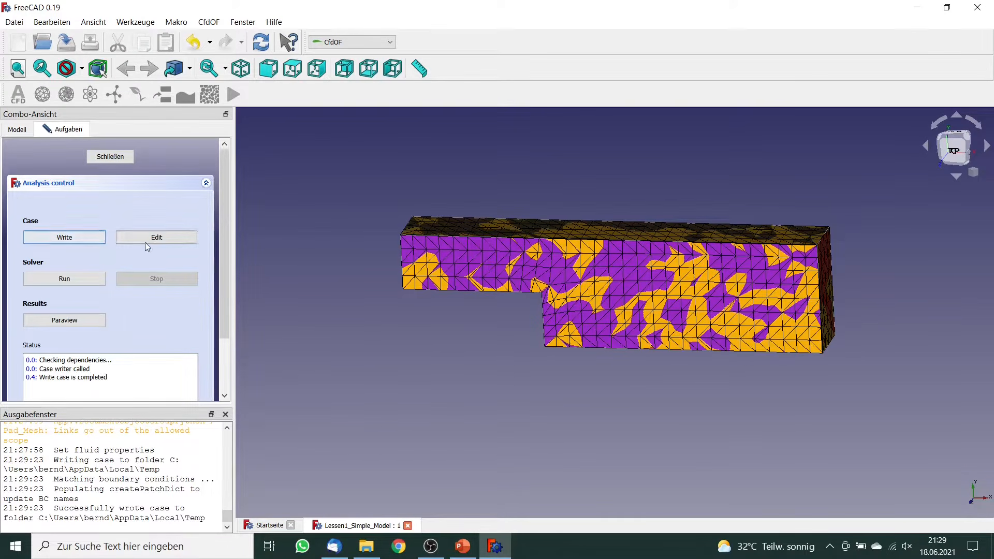
Inspect the controlDict file in the written case's system folder, then close the text editor and the folder window.
left_click(161, 238)
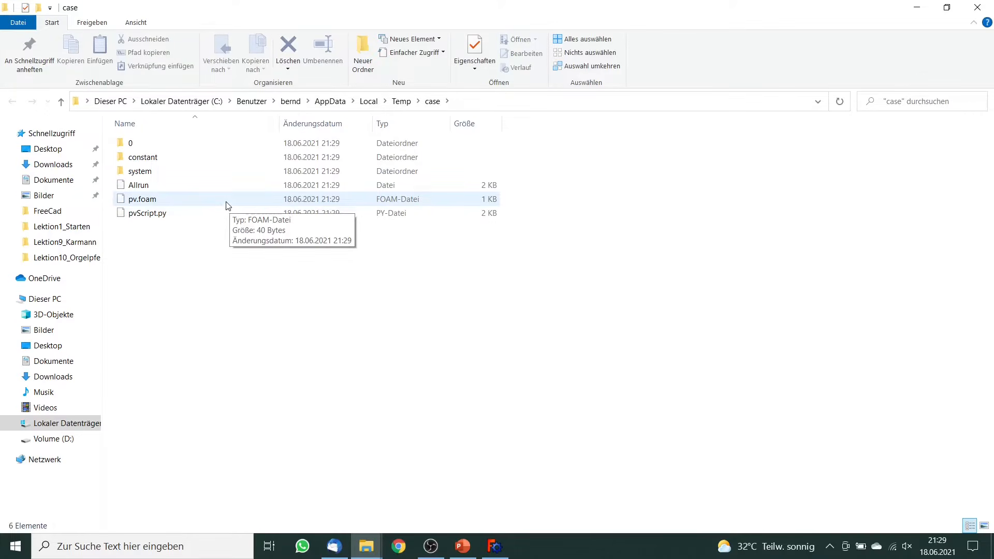
double_click(186, 170)
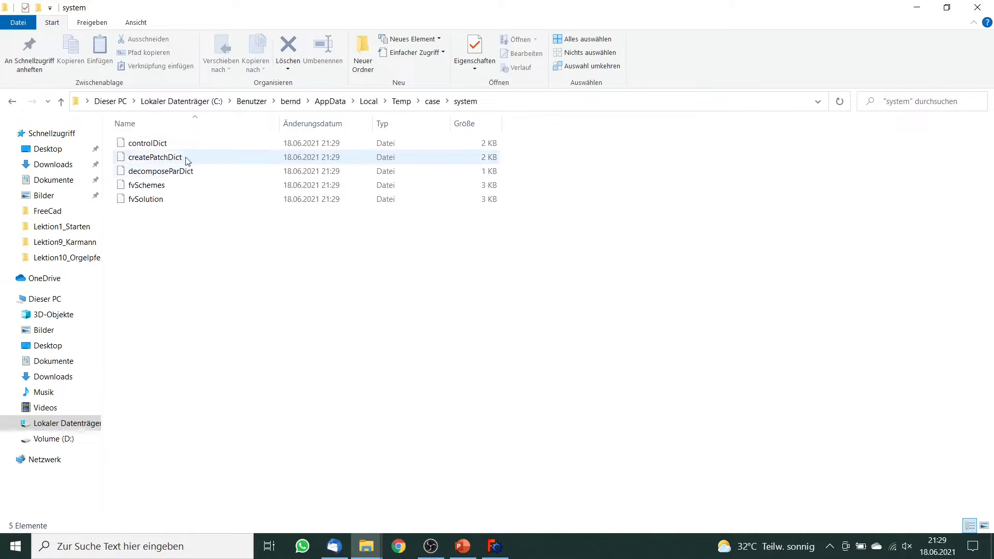
double_click(189, 143)
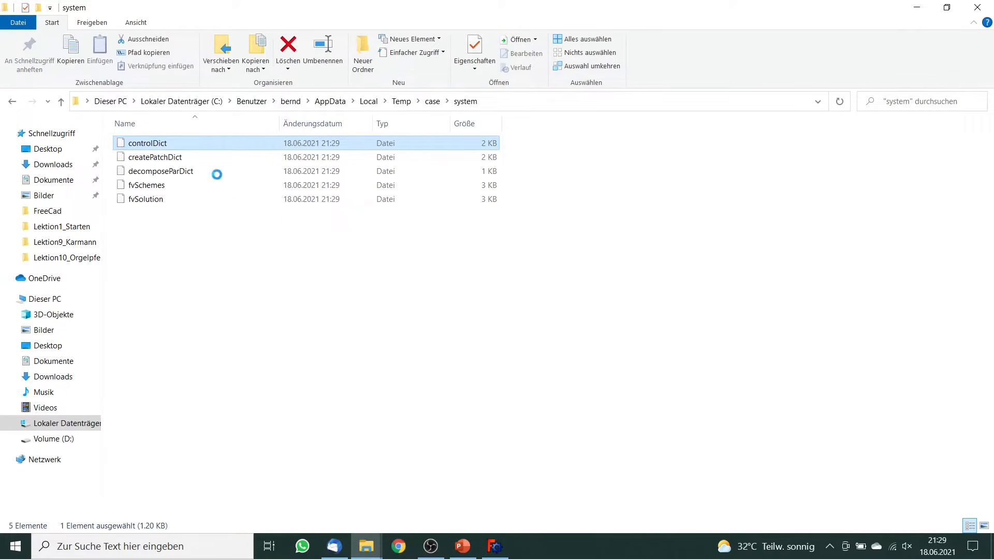
left_click(245, 238)
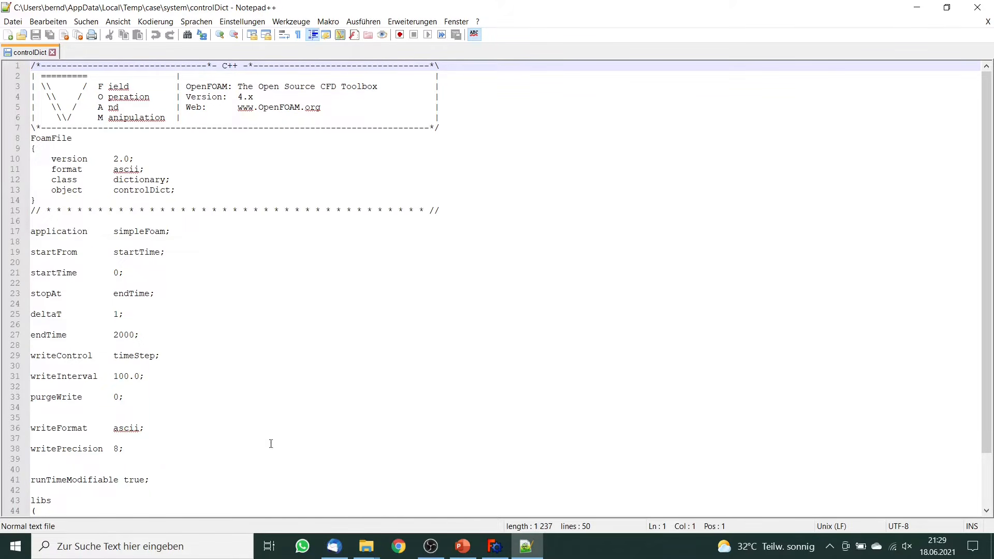
mouse_move(986, 197)
left_mouse_down()
mouse_move(988, 247)
mouse_move(986, 197)
left_mouse_up()
left_click(52, 52)
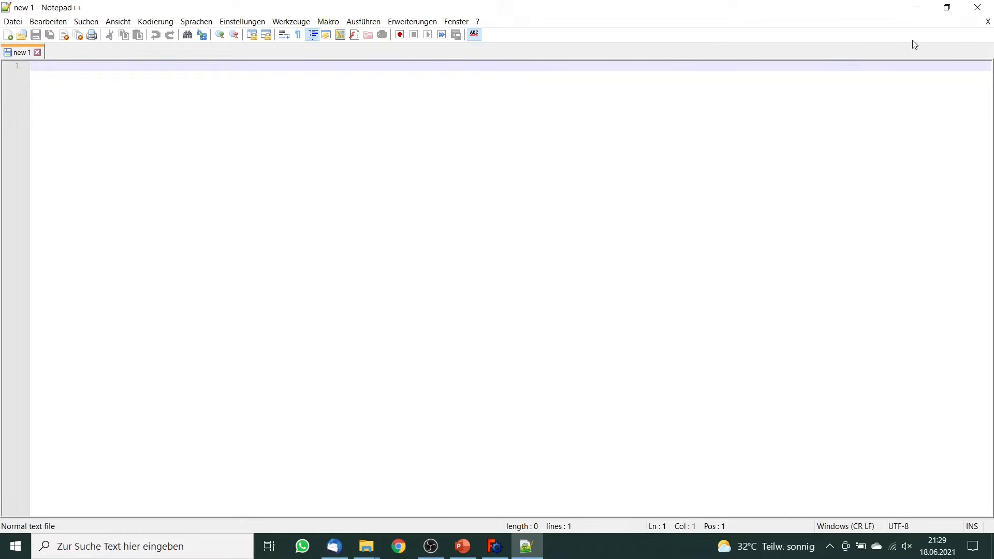
left_click(980, 8)
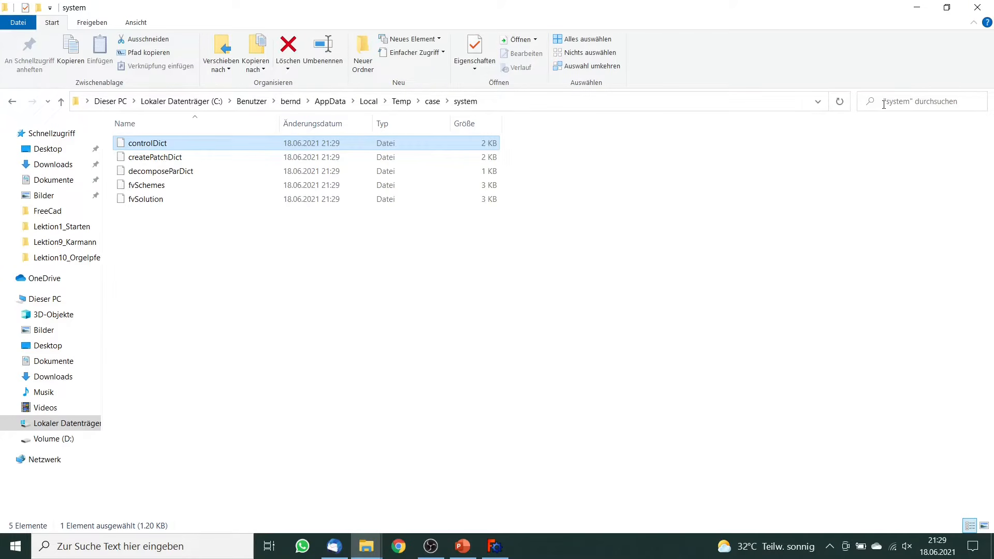
left_click(978, 8)
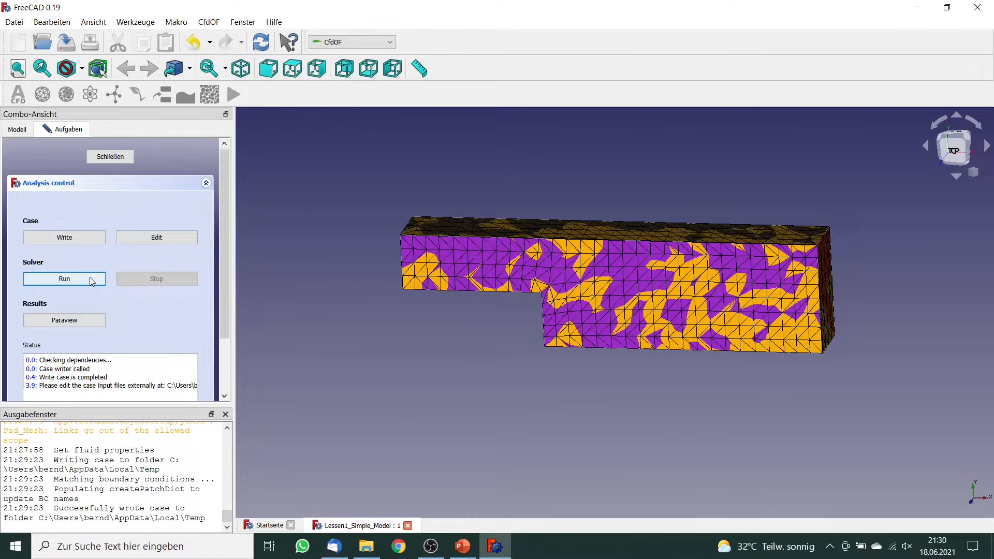
Run the solver on the written case.
left_click(90, 280)
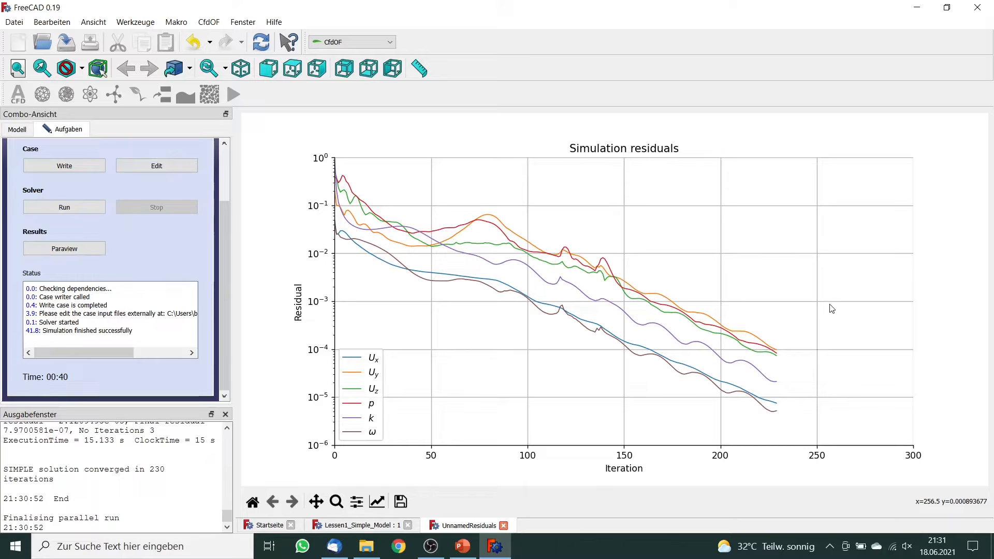
Open the simulation results in ParaView and dismiss its startup screen.
left_click(89, 247)
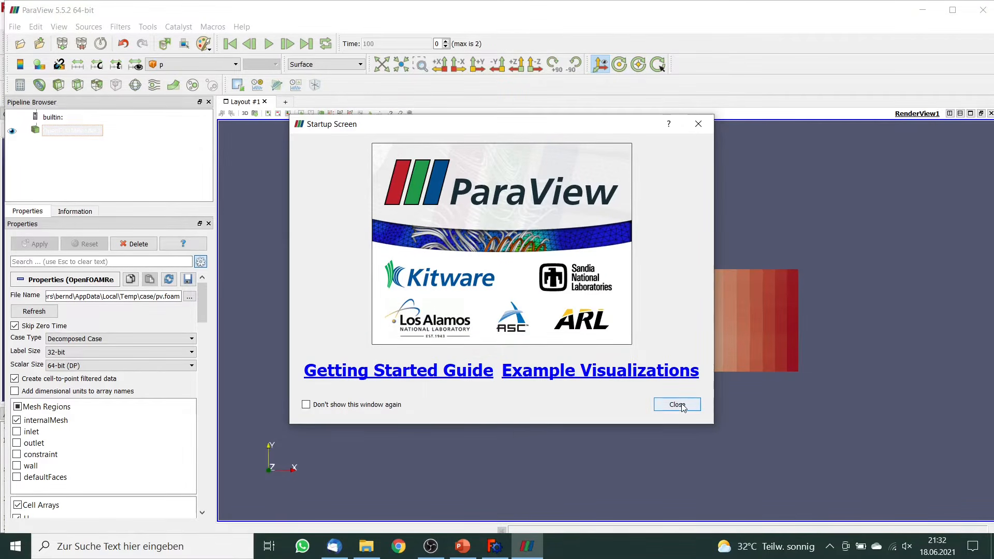
left_click(677, 404)
mouse_move(644, 403)
left_mouse_down()
mouse_move(617, 411)
mouse_move(651, 414)
mouse_move(644, 408)
left_mouse_up()
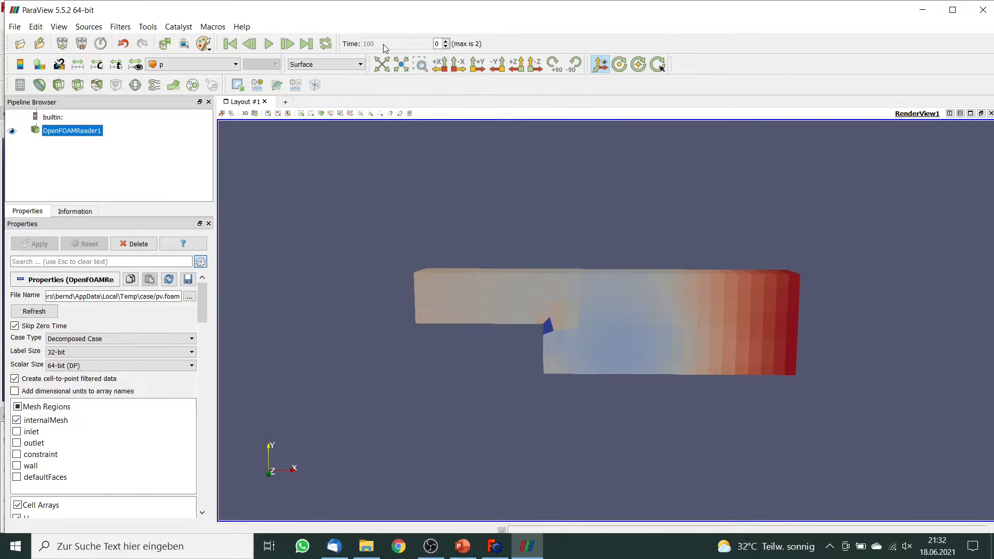
Color the channel by the point-based velocity field U and go to the last time step.
left_click(237, 64)
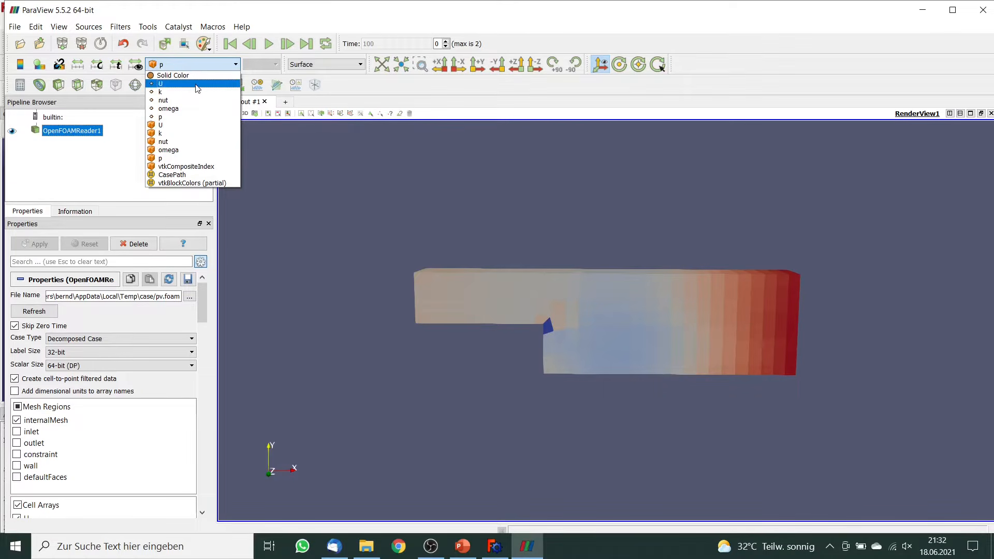
left_click(197, 88)
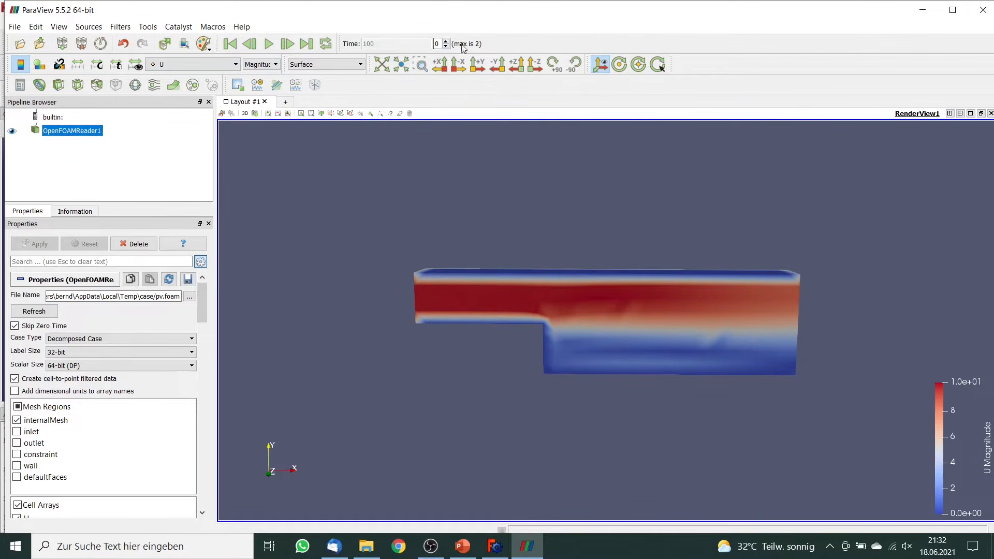
left_click(306, 45)
Apply a Glyph filter with arrows to the OpenFOAM results, limiting the maximum number of sample points to 1000.
left_click(136, 85)
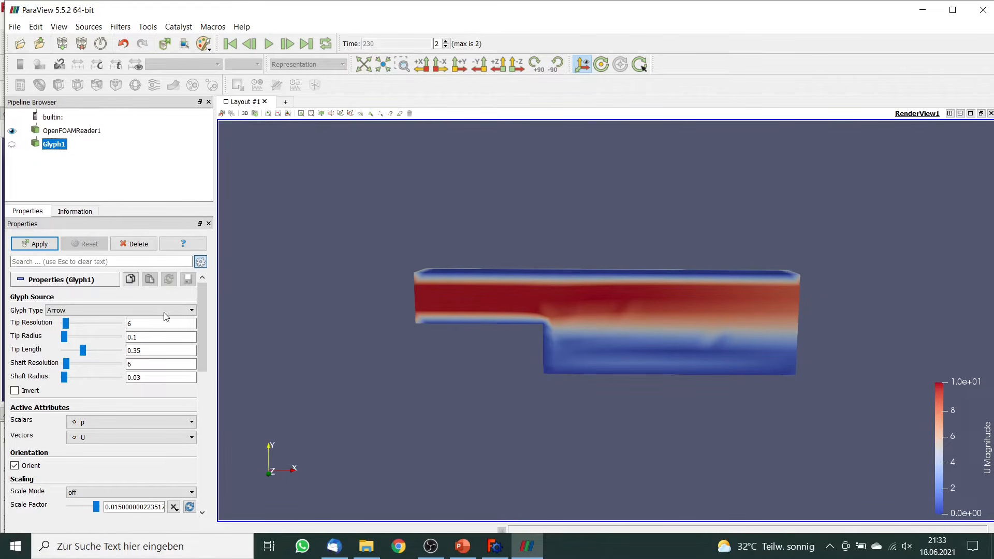
left_click_drag(203, 321, 209, 394)
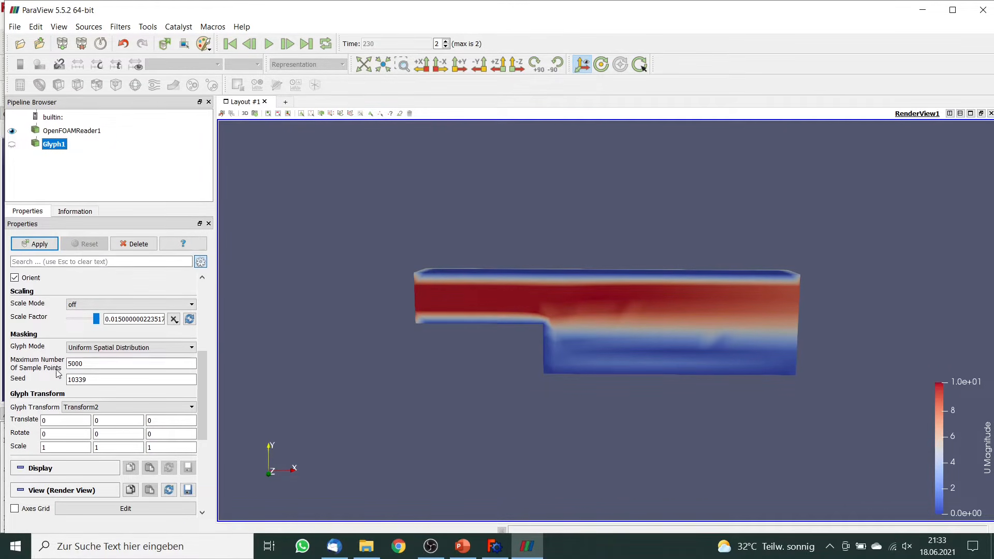
left_click_drag(95, 364, 57, 362)
type("1000")
left_click_drag(203, 364, 202, 334)
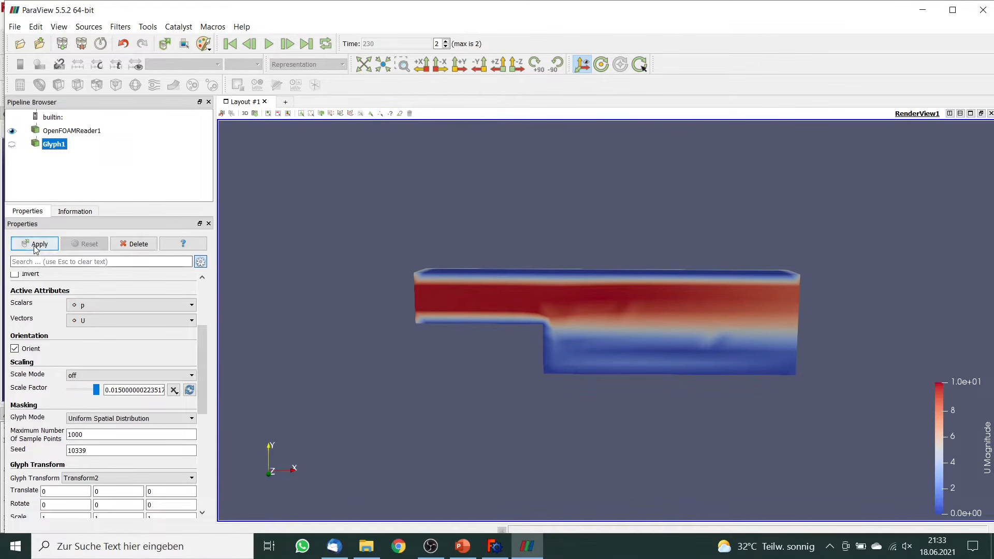
left_click(34, 243)
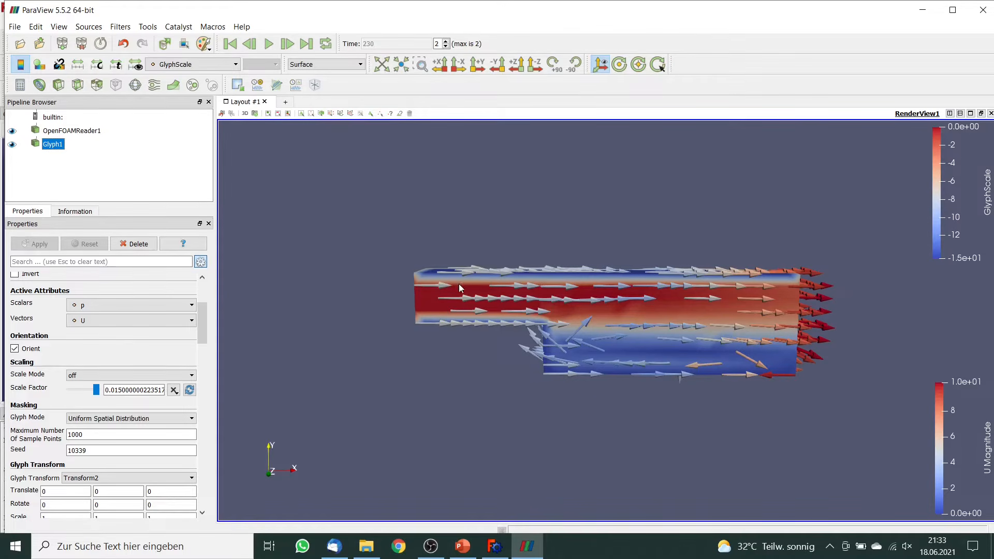
Examine the flow arrows with the channel surface hidden and shown, and delete the Glyph filter.
mouse_move(637, 344)
left_mouse_down()
mouse_move(623, 350)
mouse_move(641, 358)
left_mouse_up()
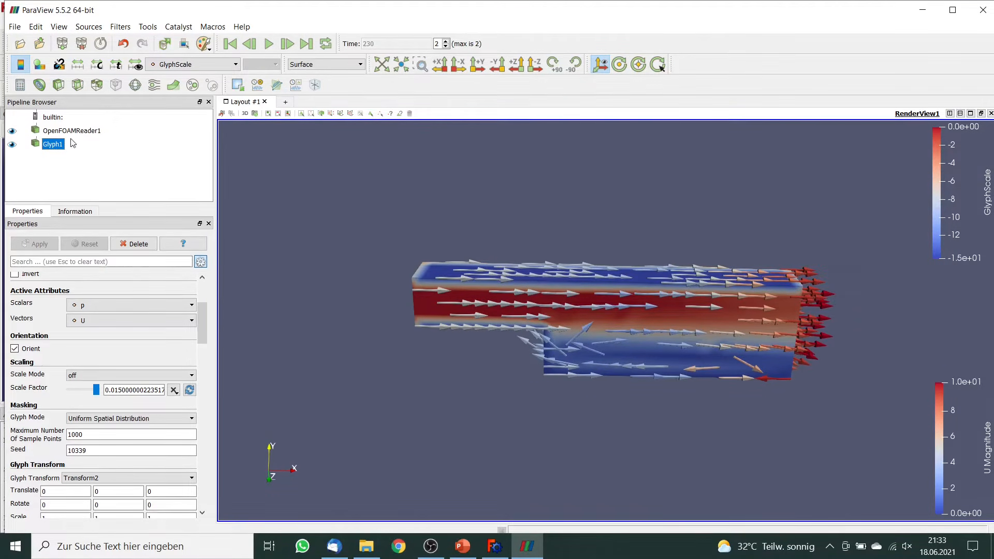
left_click(13, 131)
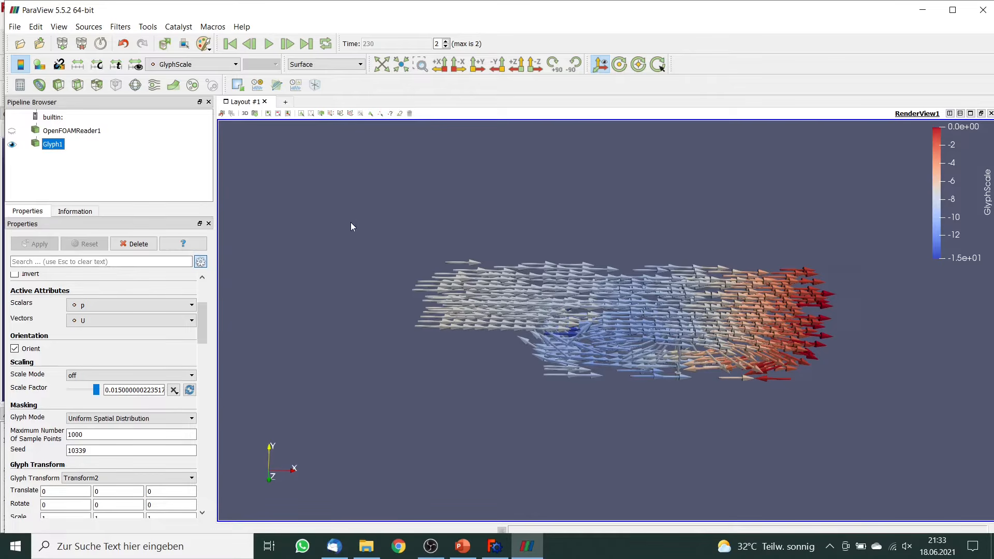
left_click(13, 131)
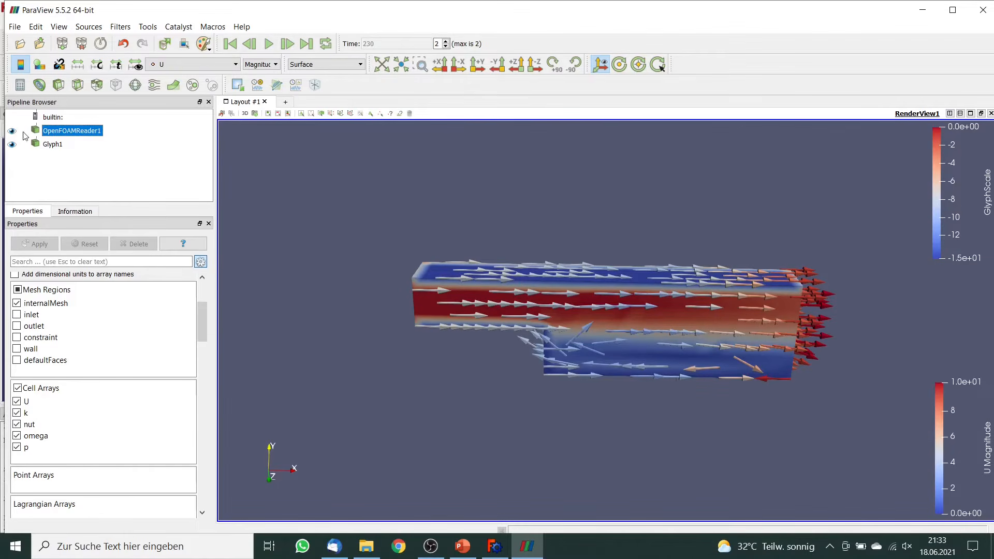
left_click(53, 145)
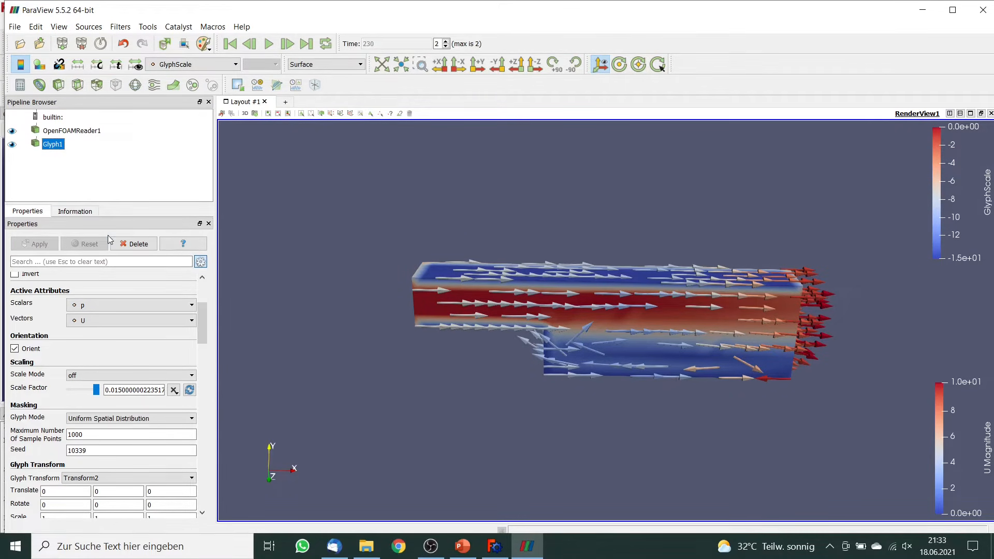
left_click(137, 246)
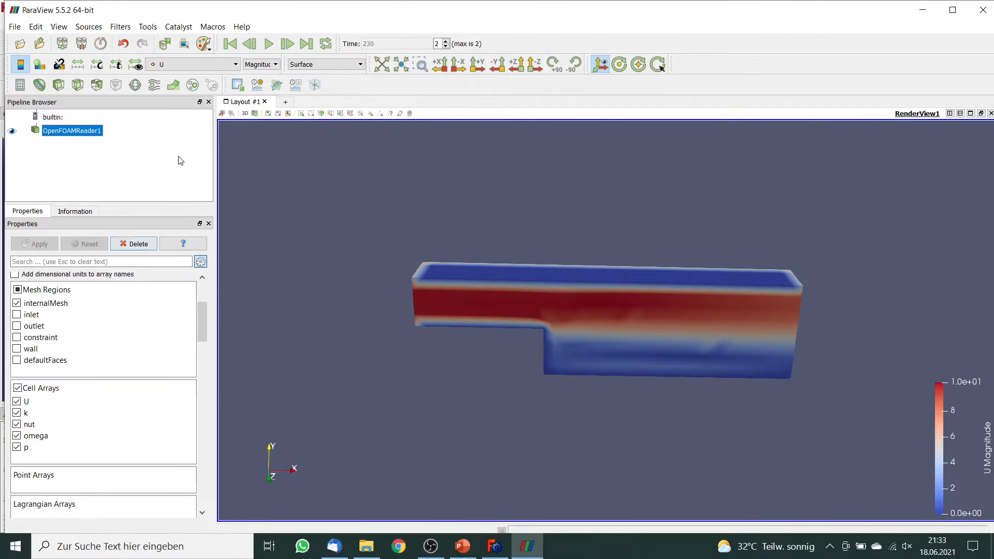
Add a Stream Tracer filter and place its seed line, about 0.063 long, nearly vertically through the channel just downstream of the step.
left_click(154, 85)
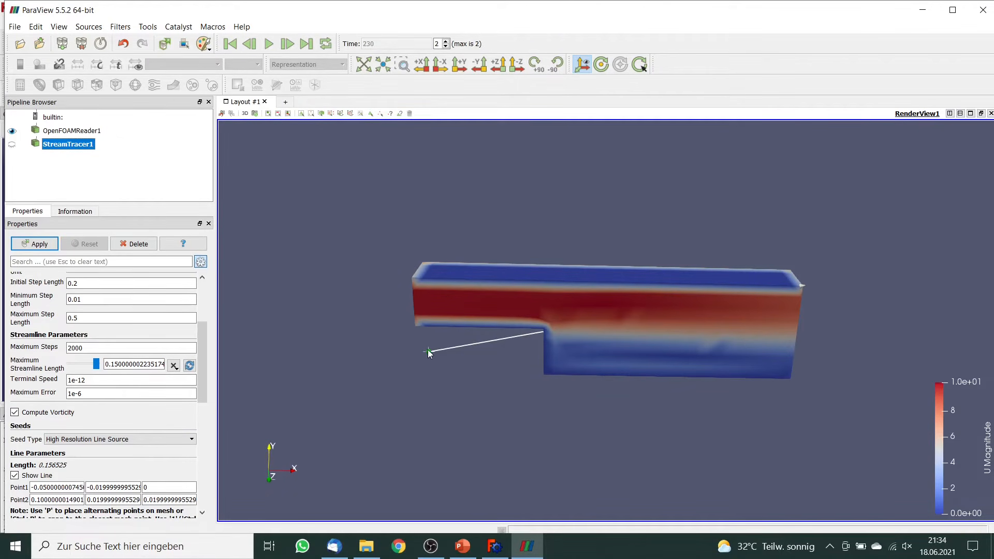
left_click_drag(429, 354, 564, 392)
left_click_drag(561, 387, 557, 388)
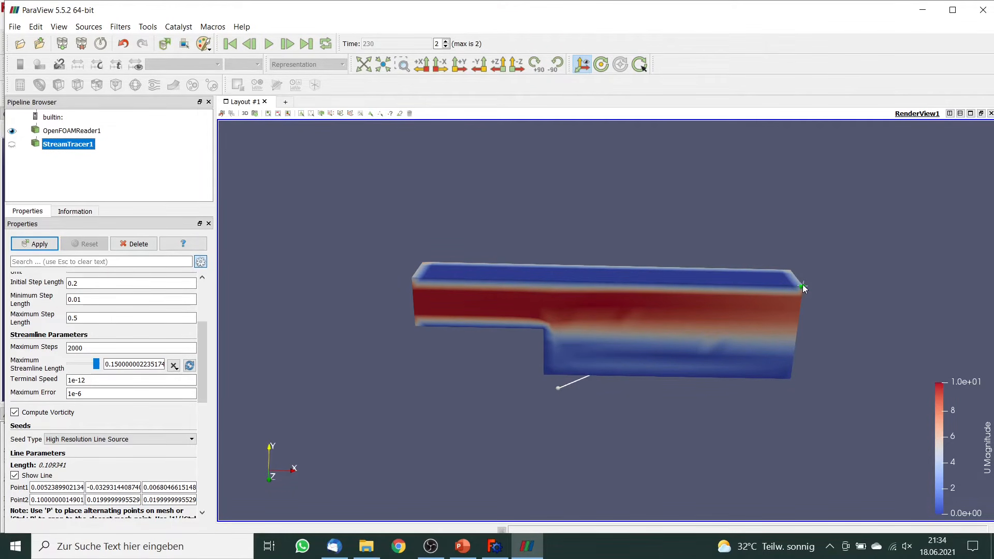
left_click_drag(804, 289, 566, 252)
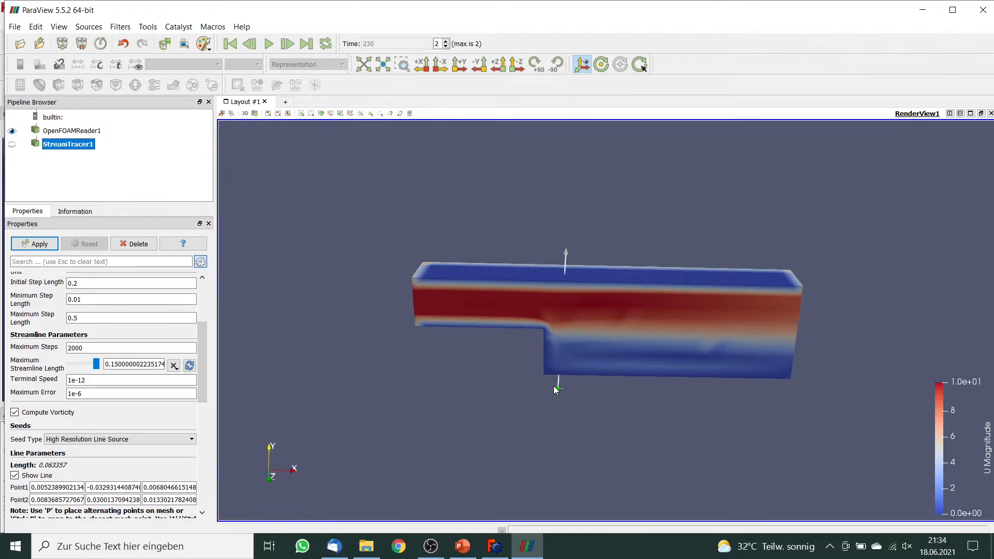
left_click_drag(559, 388, 564, 391)
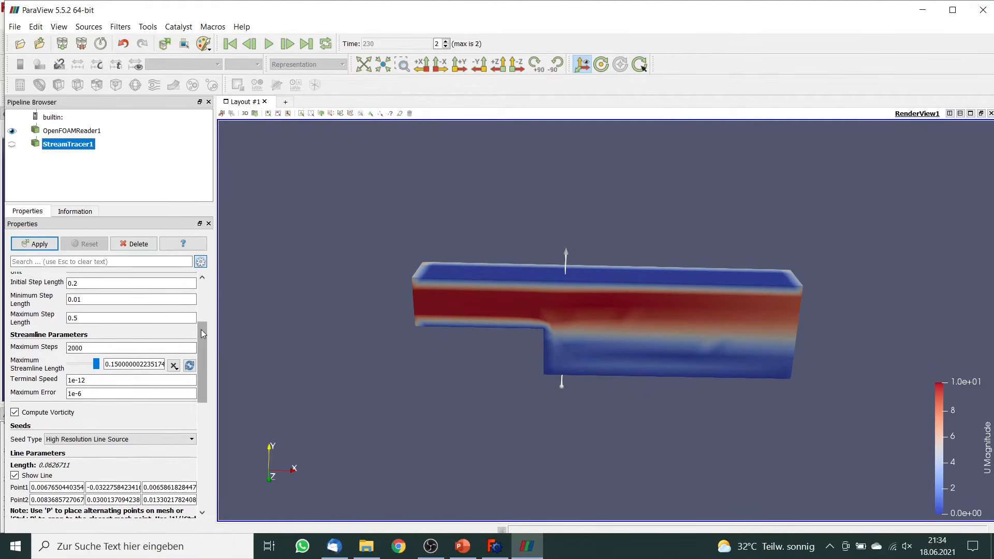
Set the X coordinate of both seed line end points to 0.01.
scroll(202, 334, "up", 5)
scroll(202, 361, "down", 8)
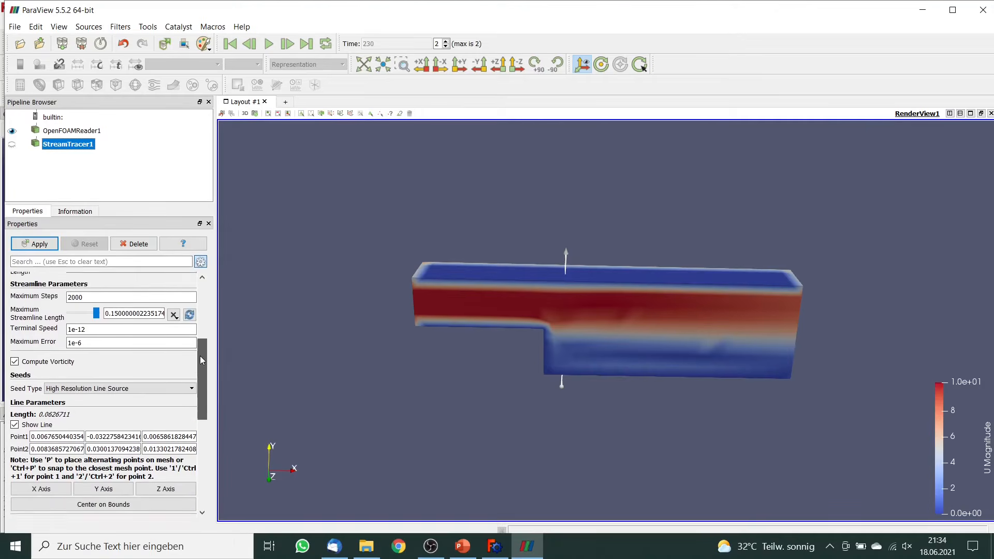
scroll(202, 361, "down", 1)
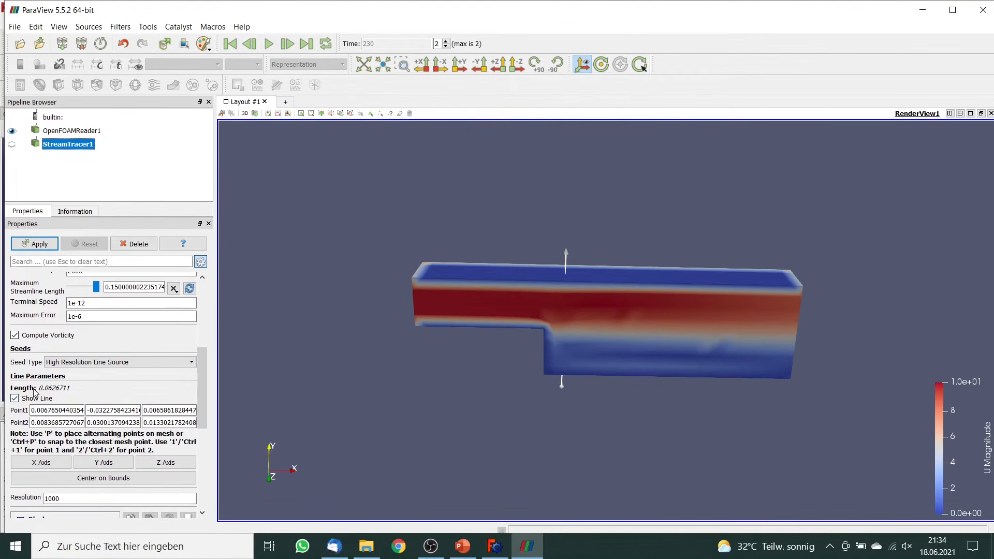
left_click(49, 409)
left_click_drag(44, 410, 153, 391)
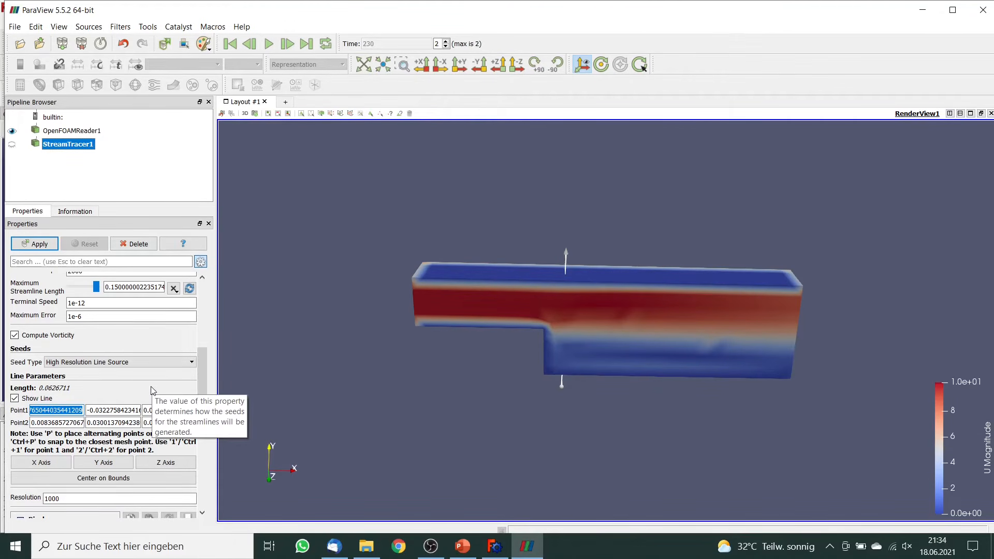
type("0.005")
left_click(55, 423)
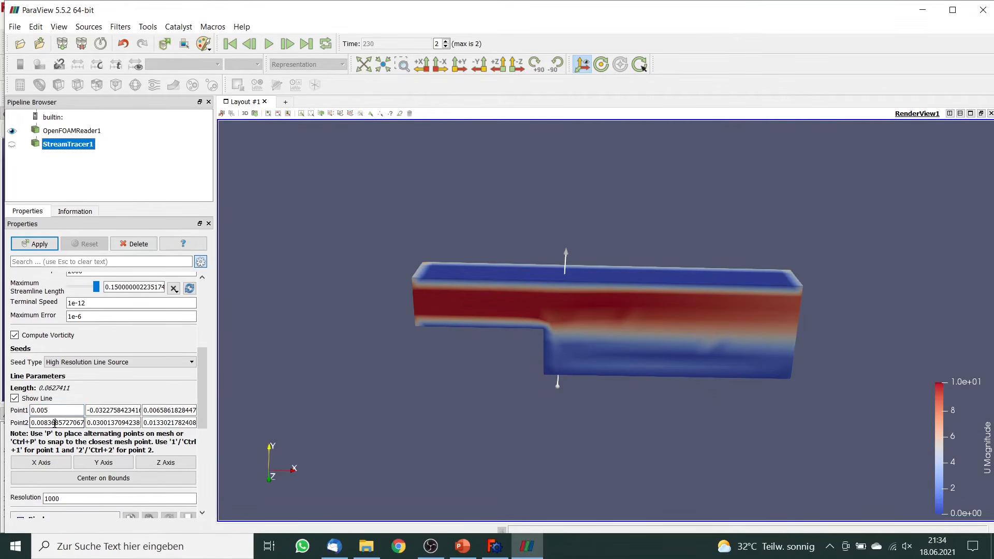
left_click_drag(40, 410, 72, 408)
type("1")
left_click(77, 423)
key("ctrl+a")
type("0.01")
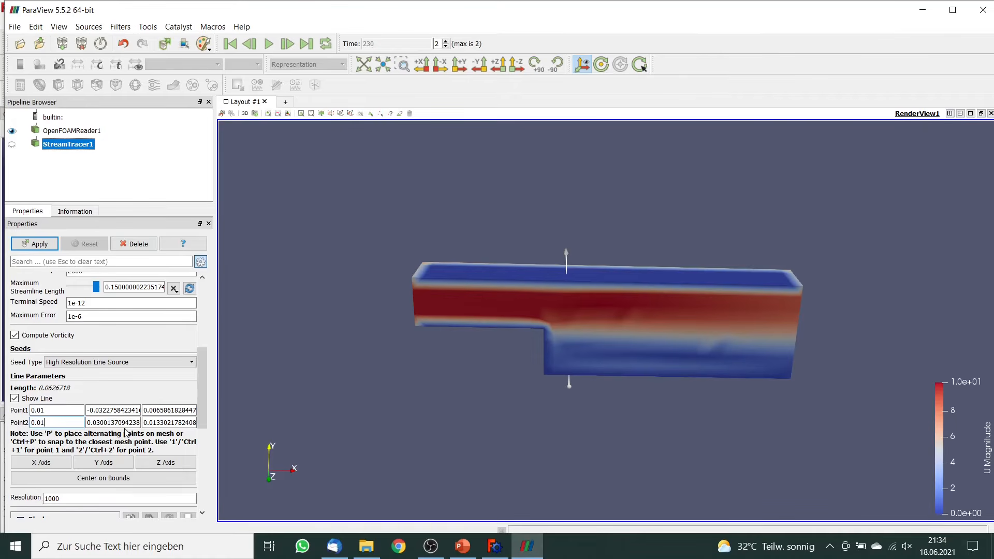
Set the Z coordinate of both seed line end points to 0.01.
left_click(109, 410)
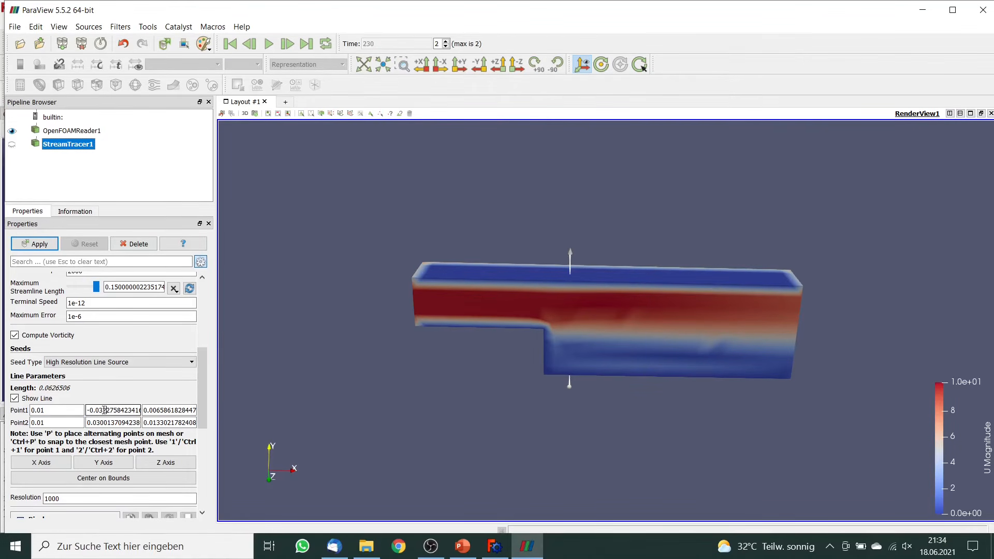
triple_click(153, 410)
type("0.01")
left_click(159, 423)
triple_click(155, 423)
type("0.01")
key("Return")
Set the seed line's resolution to 100 and apply the Stream Tracer to generate the streamlines.
left_click_drag(207, 403, 204, 433)
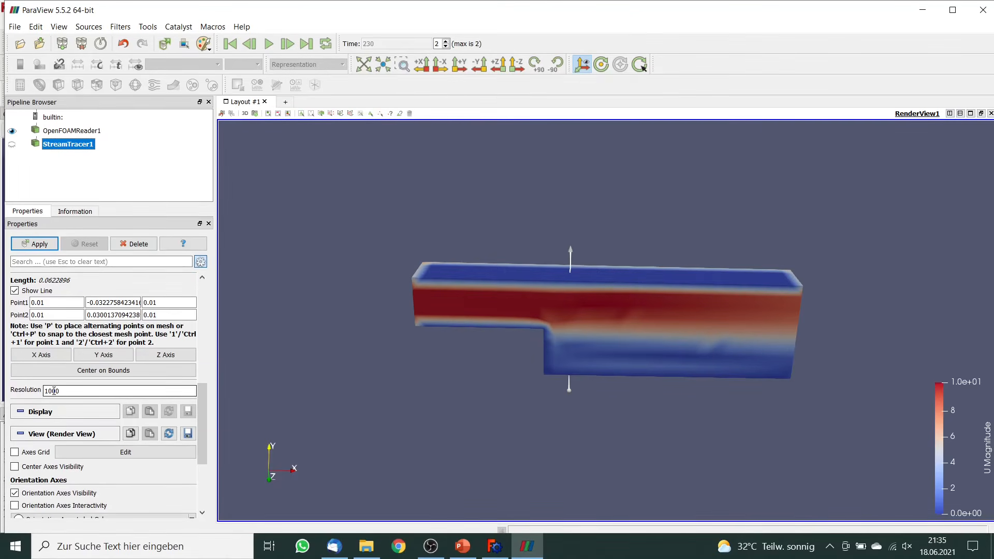
left_click_drag(63, 390, 43, 390)
type("1")
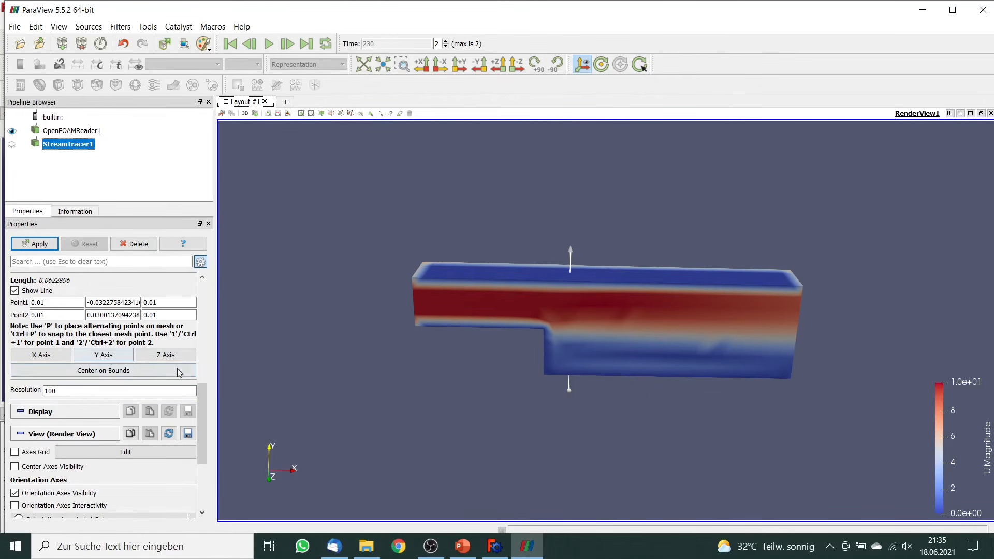
left_click_drag(202, 395, 202, 288)
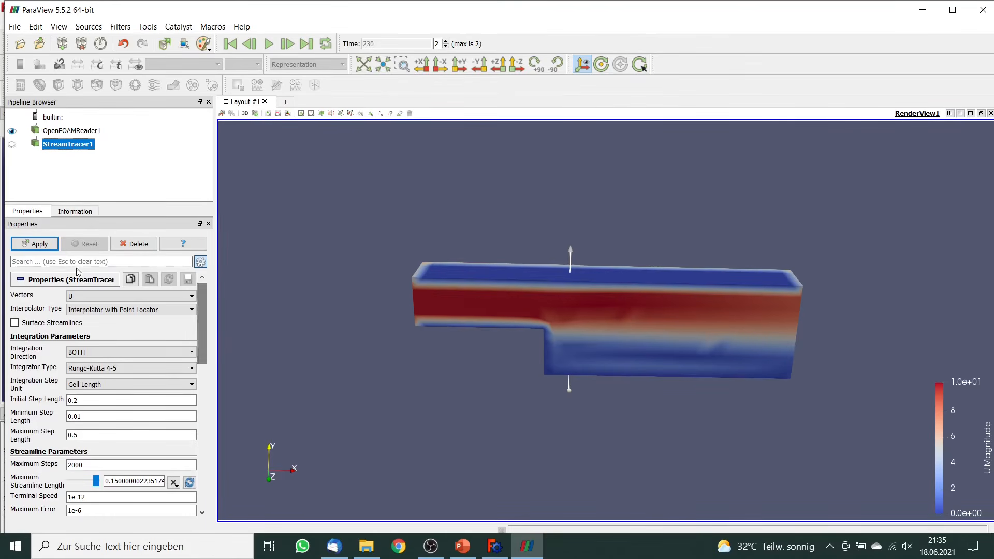
left_click(41, 247)
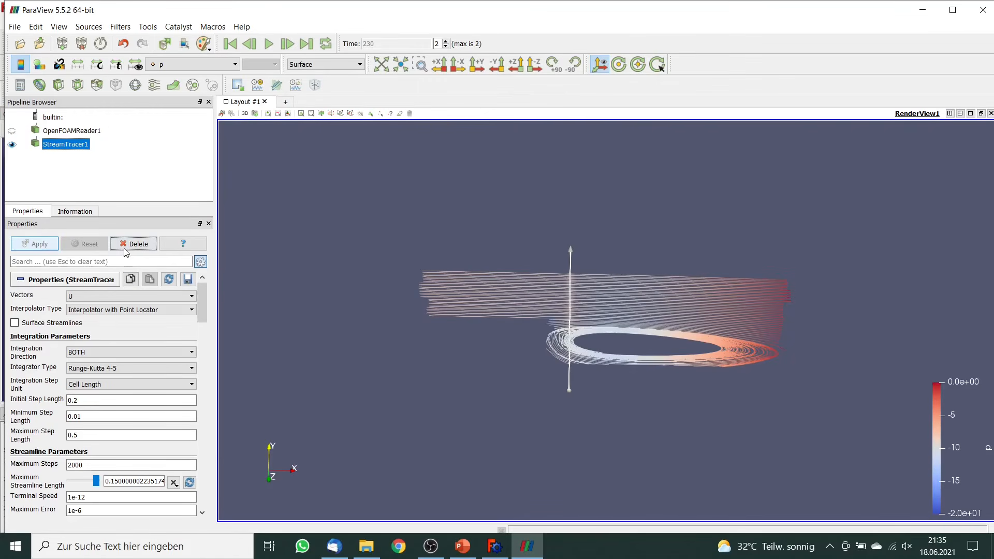